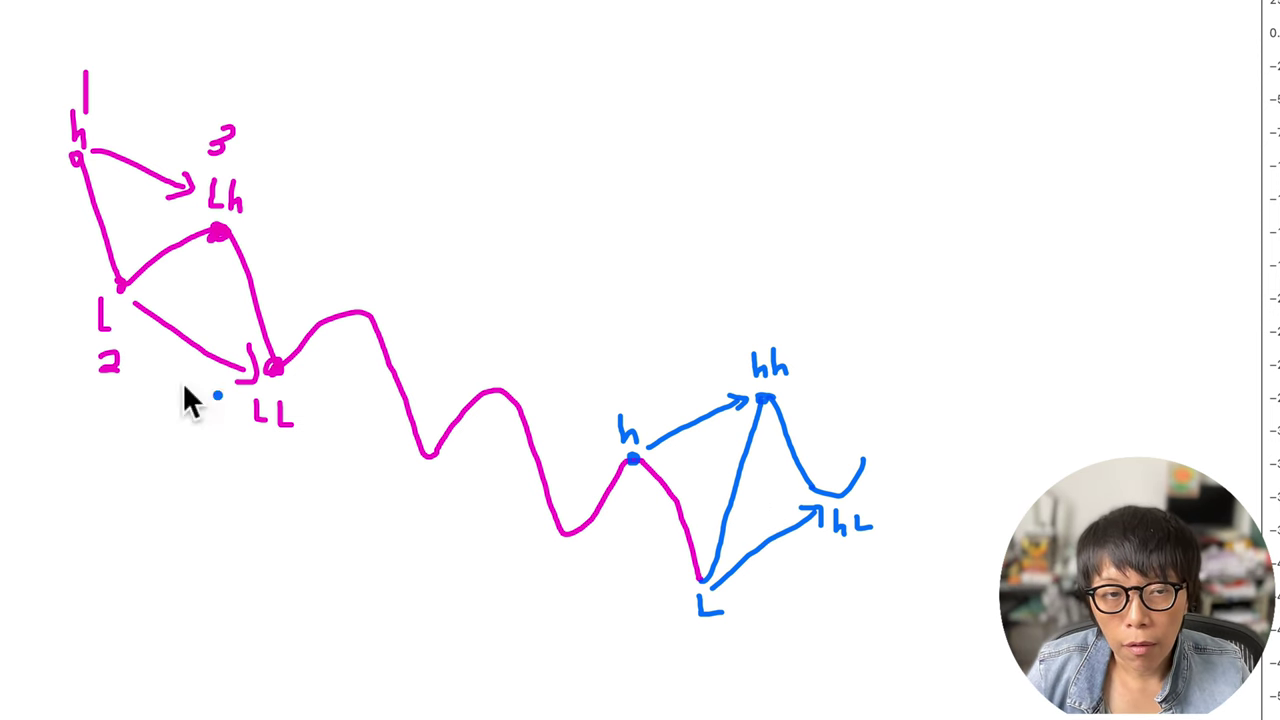
Step: Draw a blue descending line above the sketched downtrend's swing highs
left_click_drag(181, 73, 457, 213)
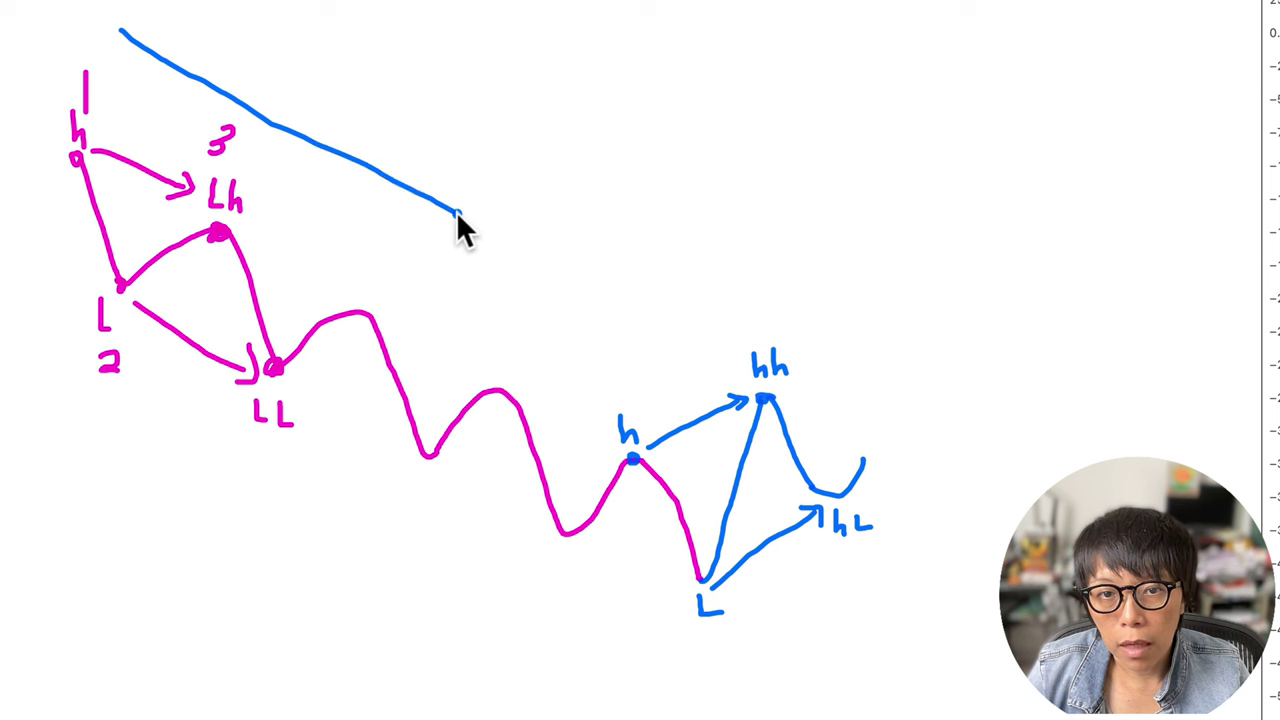
left_click_drag(712, 351, 700, 376)
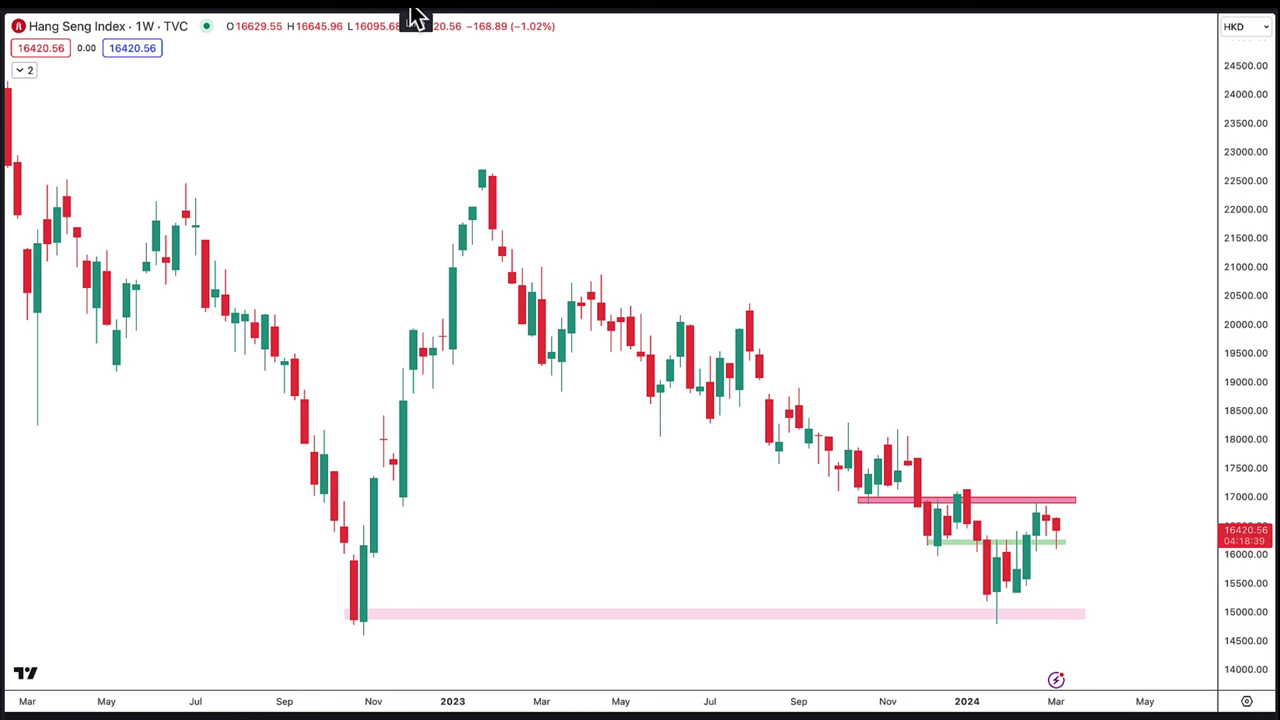
Step: Display the weekly Hang Seng Index as a line chart and select the pale pink zone near 15,000
key("alt+l")
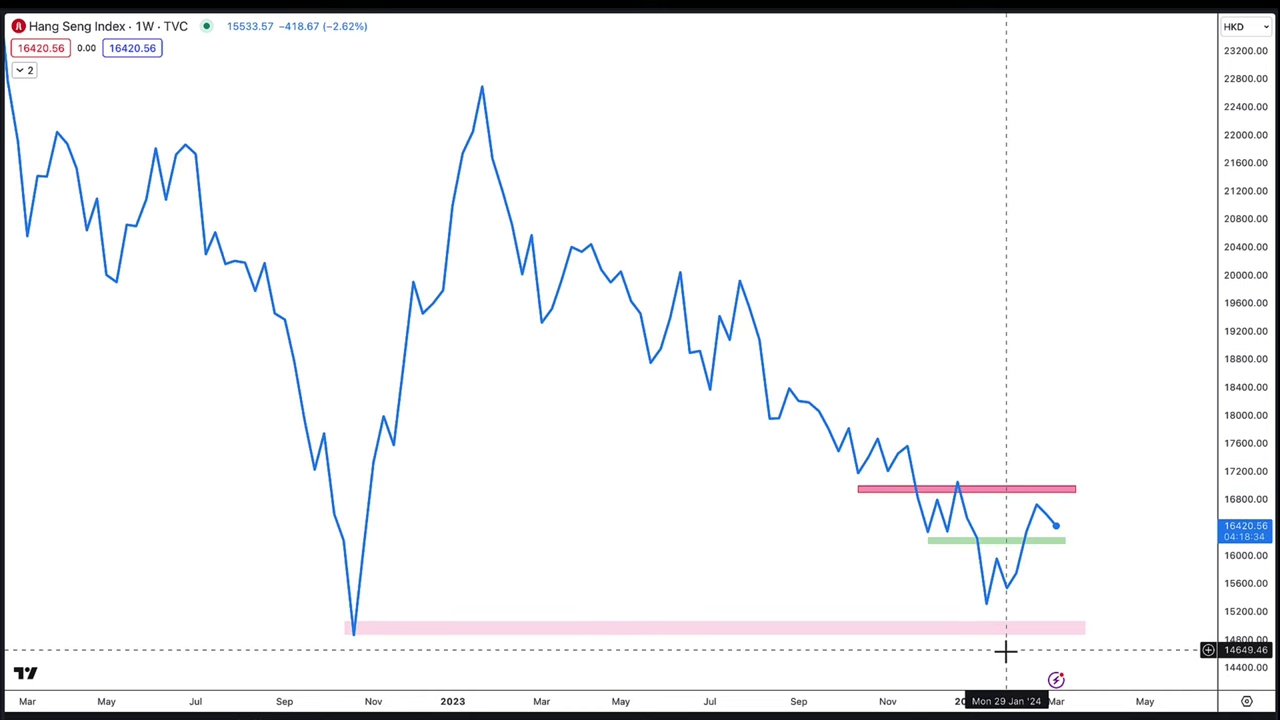
left_click(343, 628)
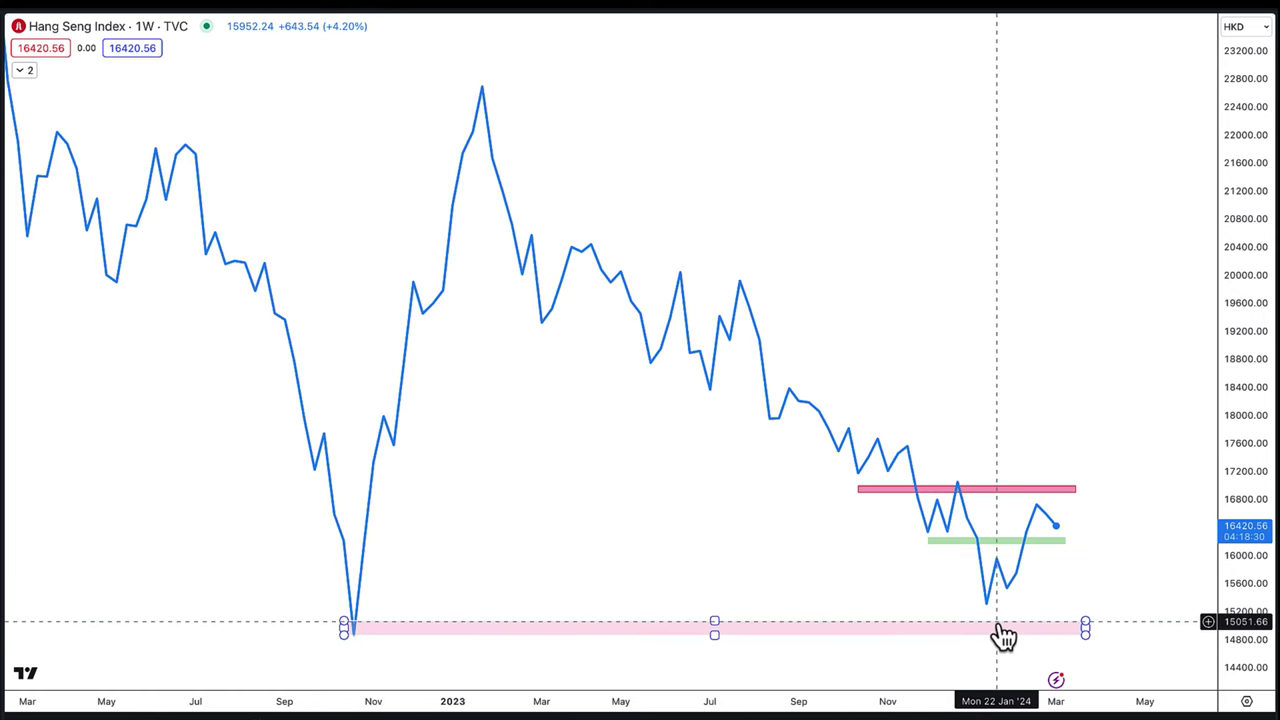
Step: Mark the early-2023 peak with "h" and the March 2023 trough with "L" using the magenta pen
key("ctrl+a")
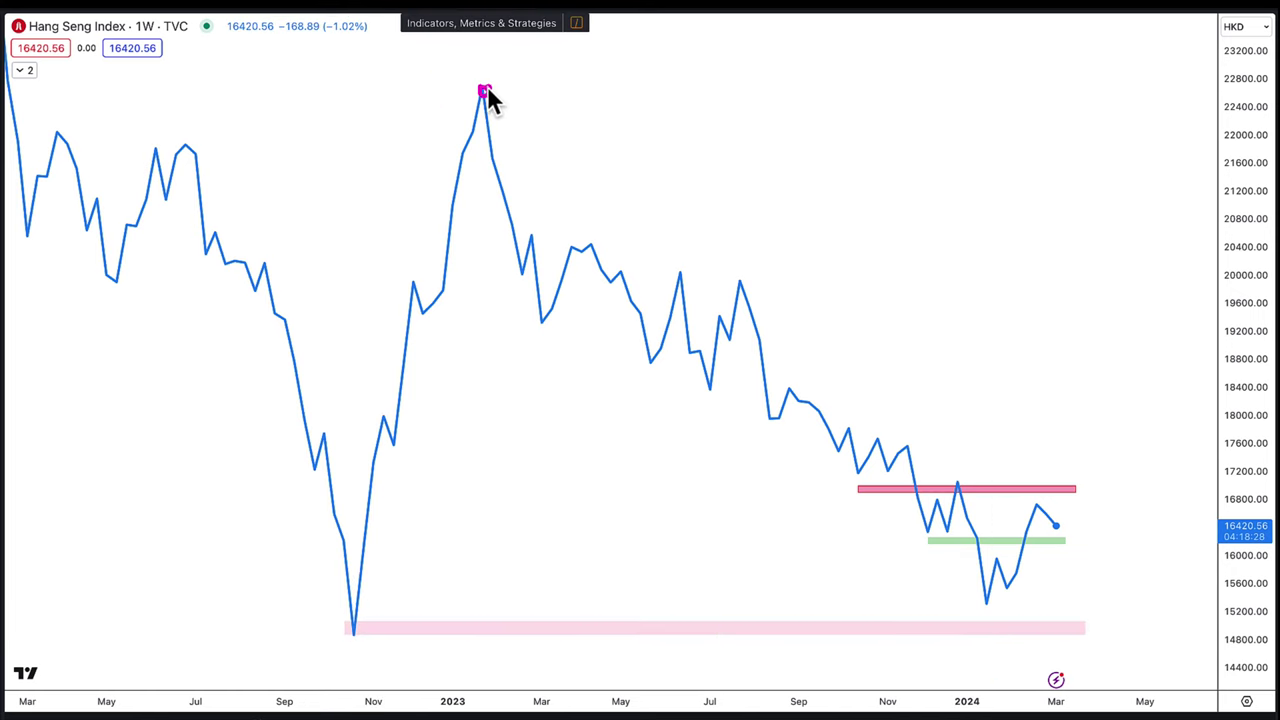
left_click(534, 316)
left_click_drag(535, 362, 541, 362)
left_click_drag(460, 70, 472, 95)
Step: Dot the successive lower highs along the weekly price line from April 2023 to February 2024
left_click(590, 243)
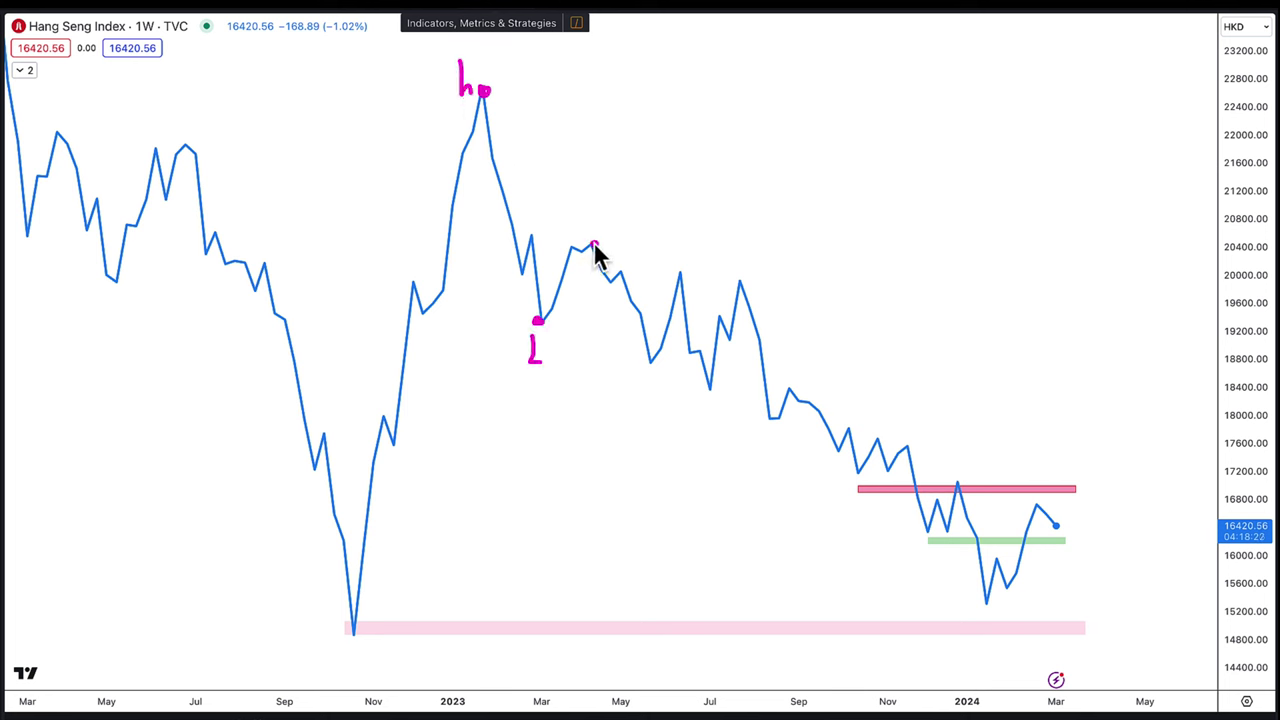
left_click(736, 285)
left_click(820, 395)
left_click(851, 431)
left_click(958, 484)
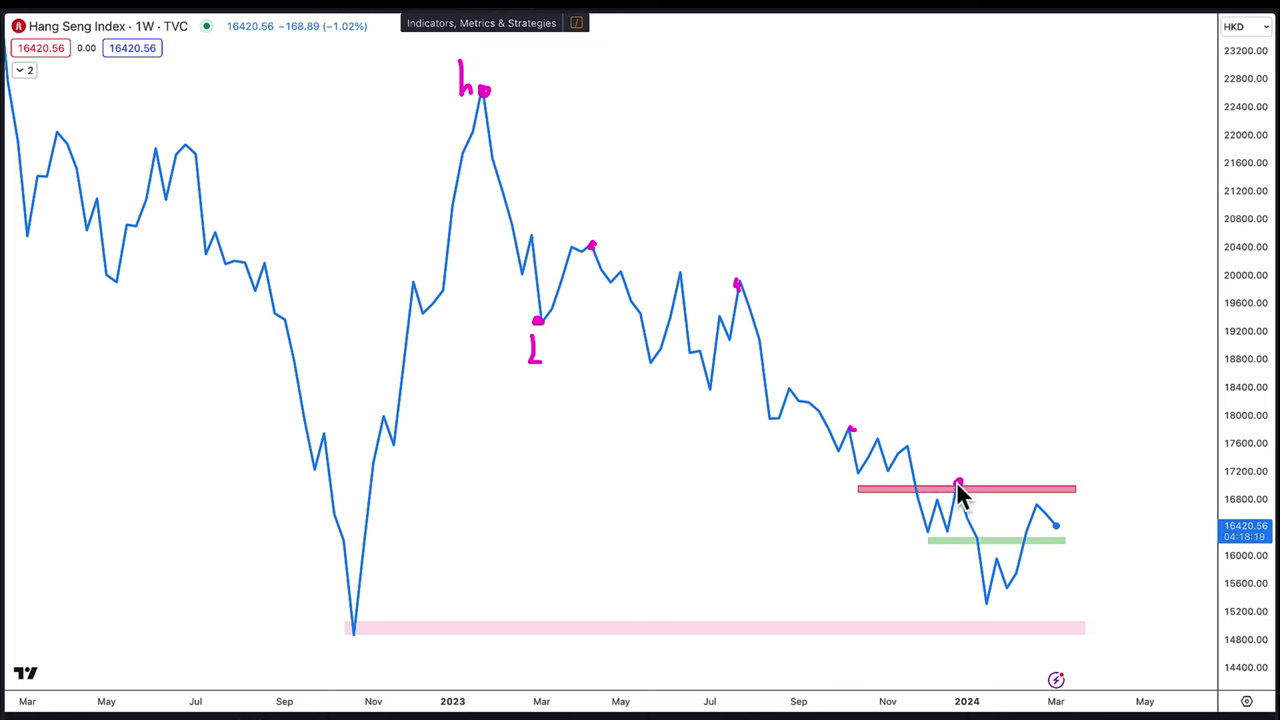
left_click(1035, 508)
left_click_drag(1040, 518, 1048, 528)
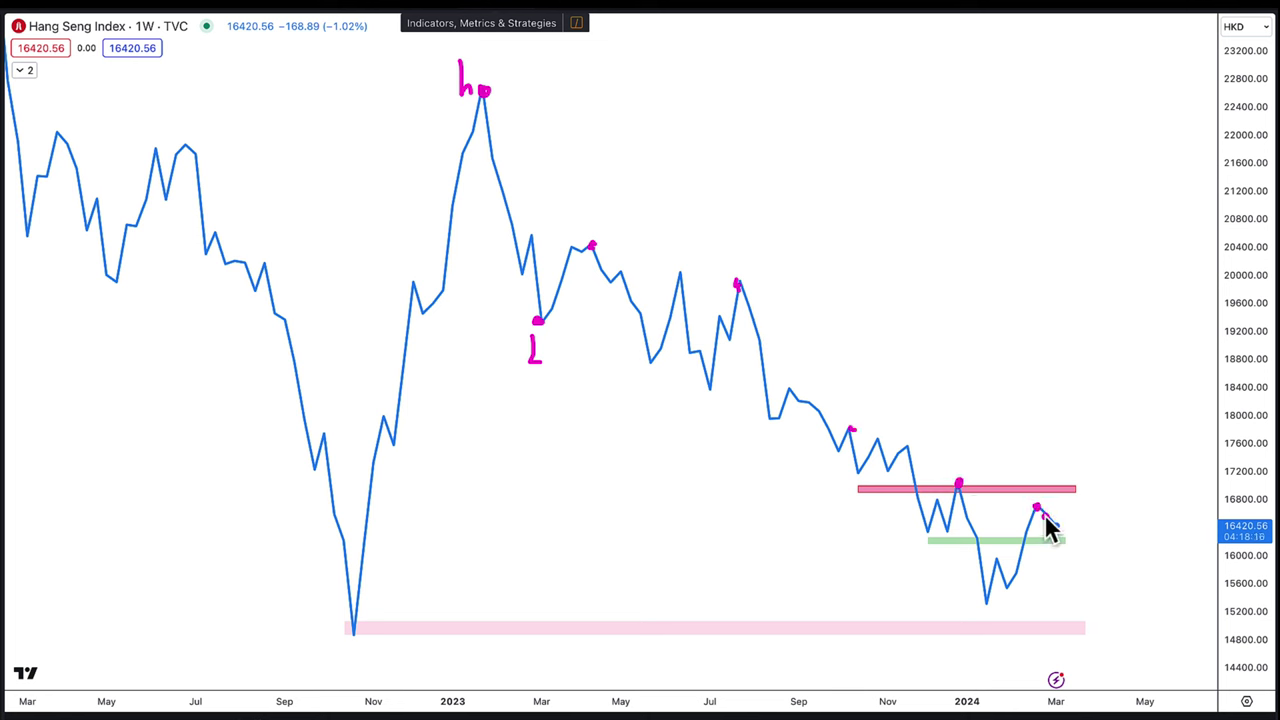
Step: Dot the successive lower lows through January 2024 and draw a descending stroke above the weekly downtrend
left_click(709, 390)
left_click(771, 455)
left_click(858, 474)
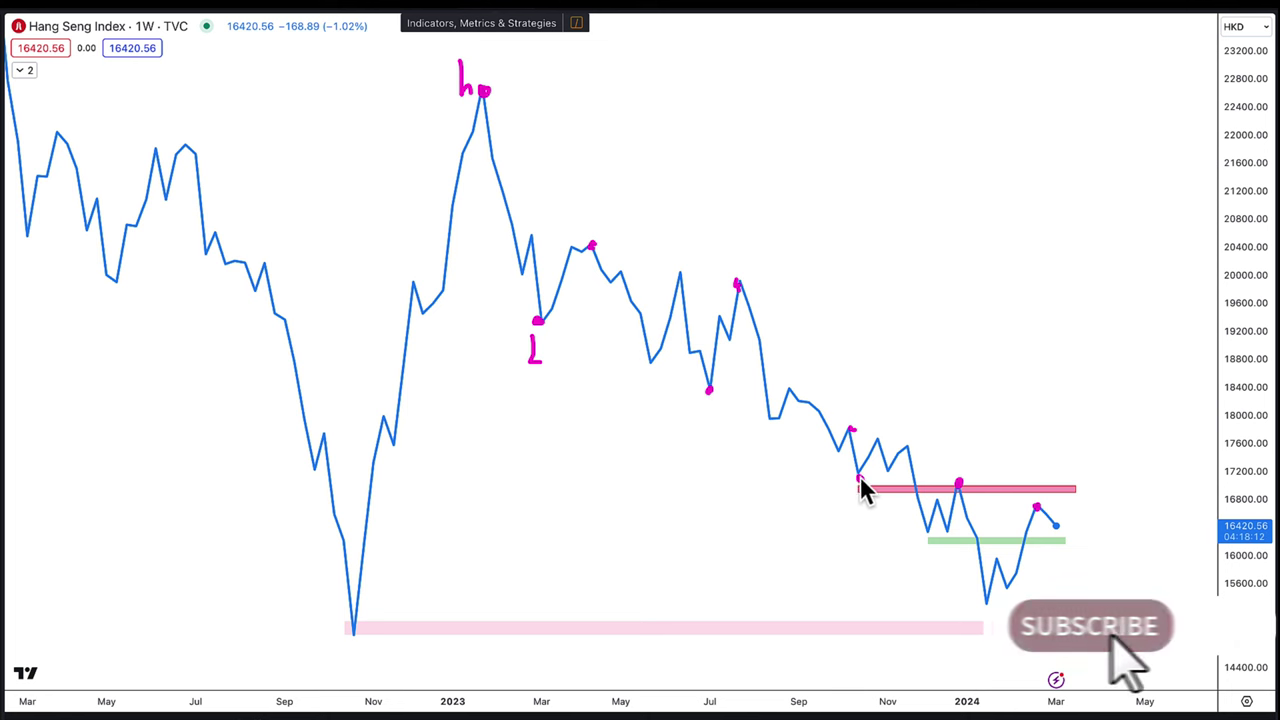
left_click(905, 531)
left_click(924, 530)
left_click_drag(978, 604, 988, 602)
left_click(968, 606)
mouse_move(510, 70)
left_mouse_down()
mouse_move(986, 340)
mouse_move(1009, 370)
left_mouse_up()
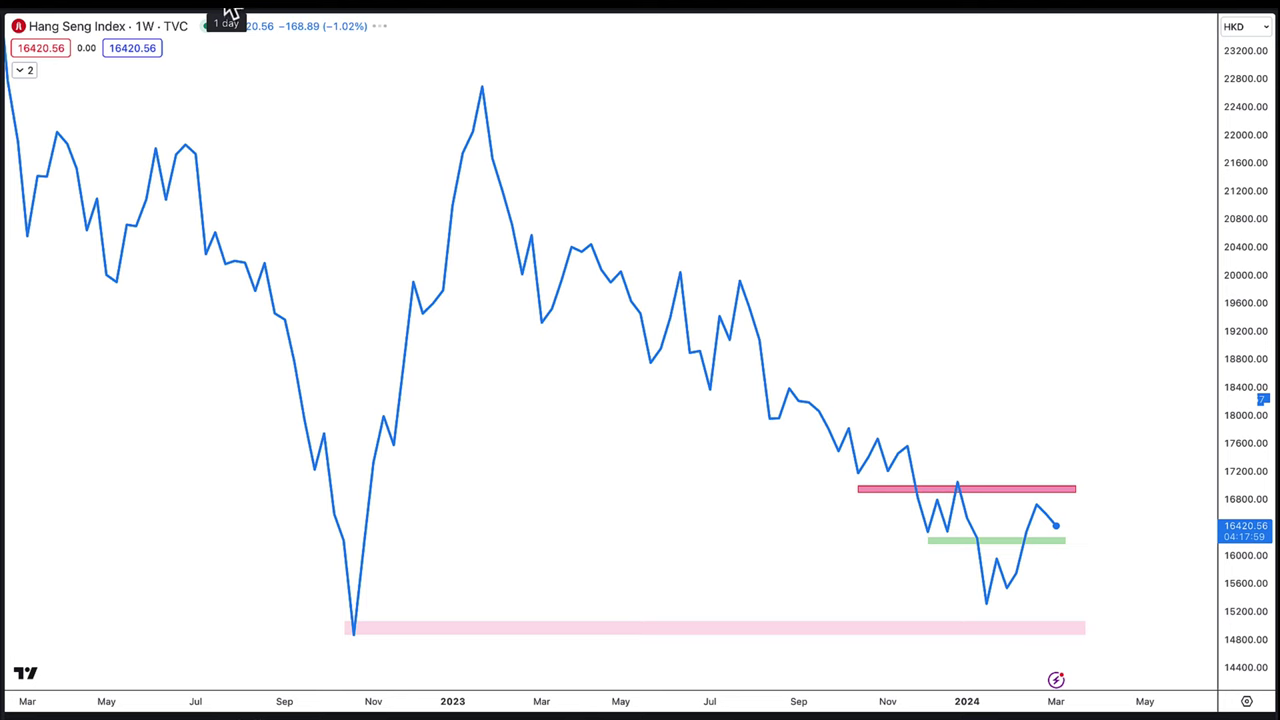
Step: Change the chart to the 1 day interval and draw a rising magenta arrow beneath the recovery from the January 2024 low
left_click(231, 15)
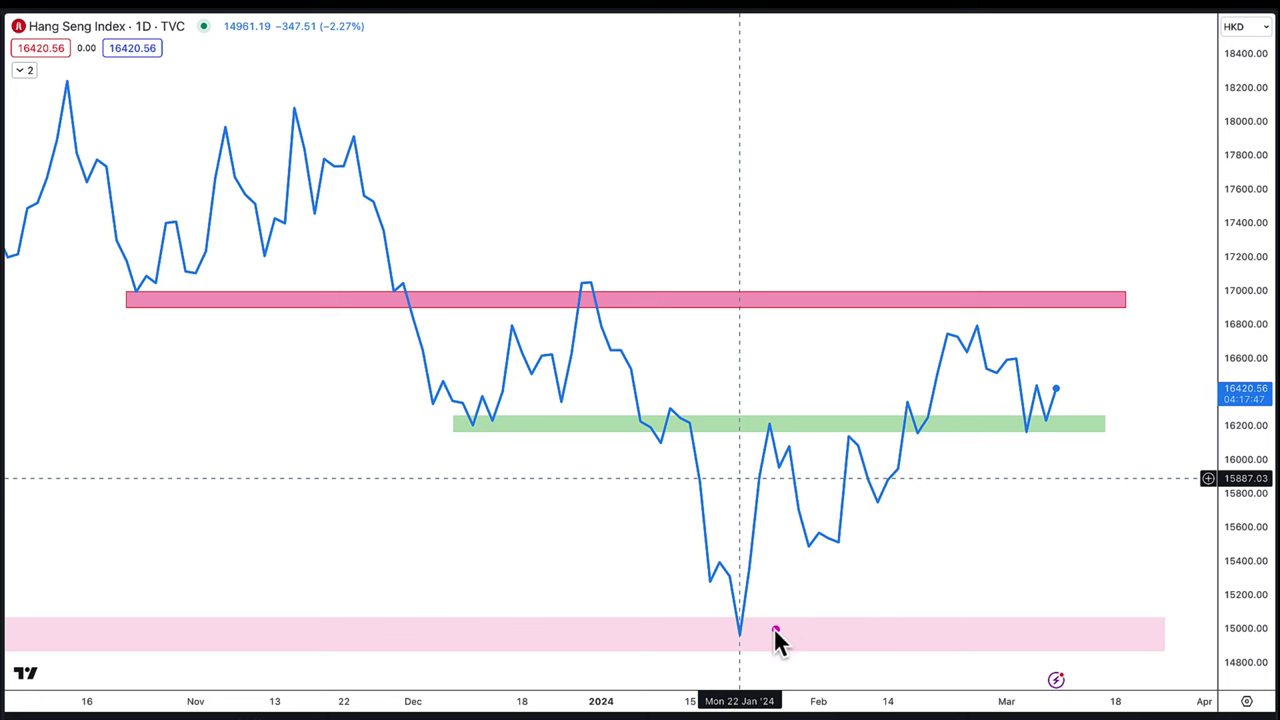
left_click_drag(1036, 490, 1045, 505)
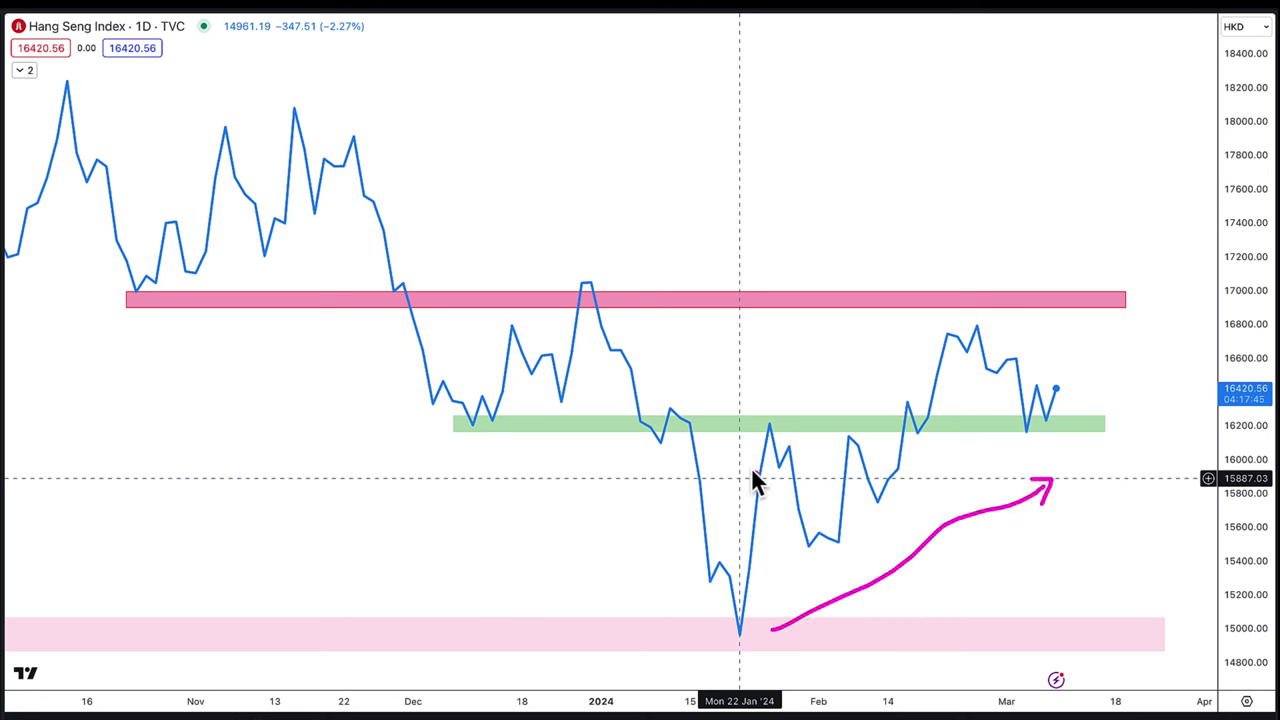
Step: Draw a rising arrow between the late-January and February 2024 peaks, labelling them "h" and "hh"
left_click_drag(762, 425, 953, 316)
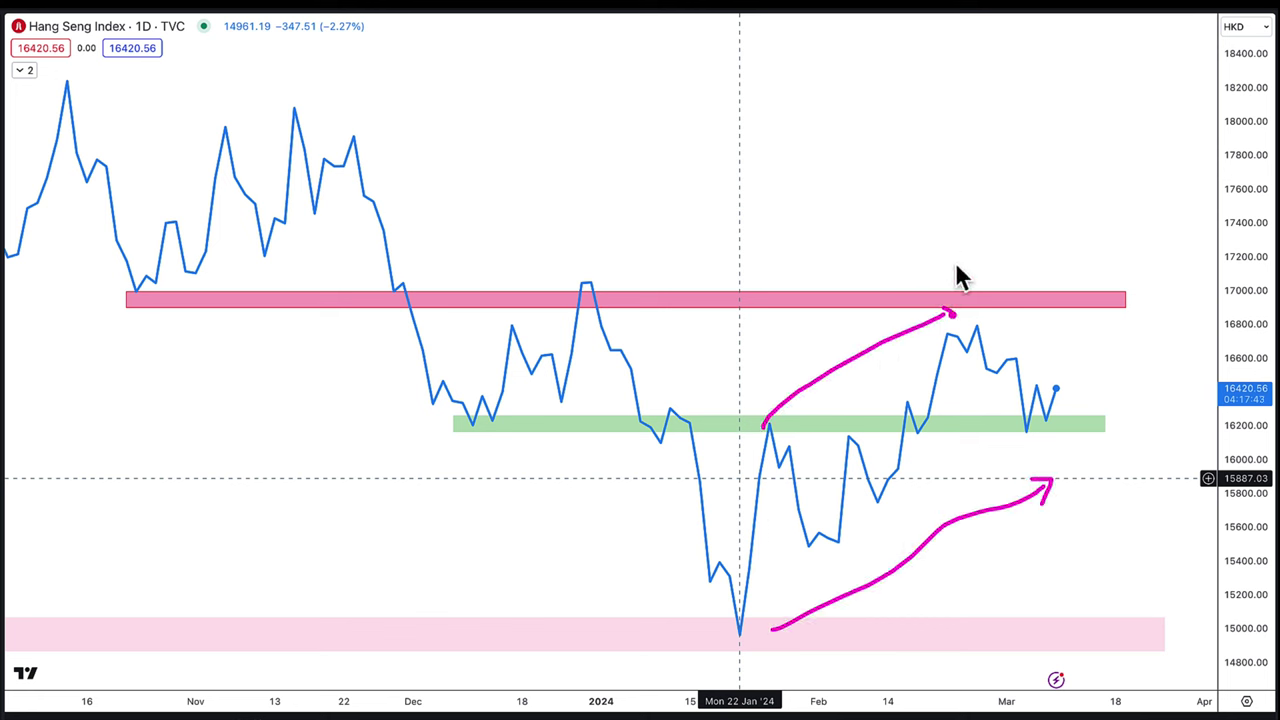
left_click_drag(955, 252, 979, 297)
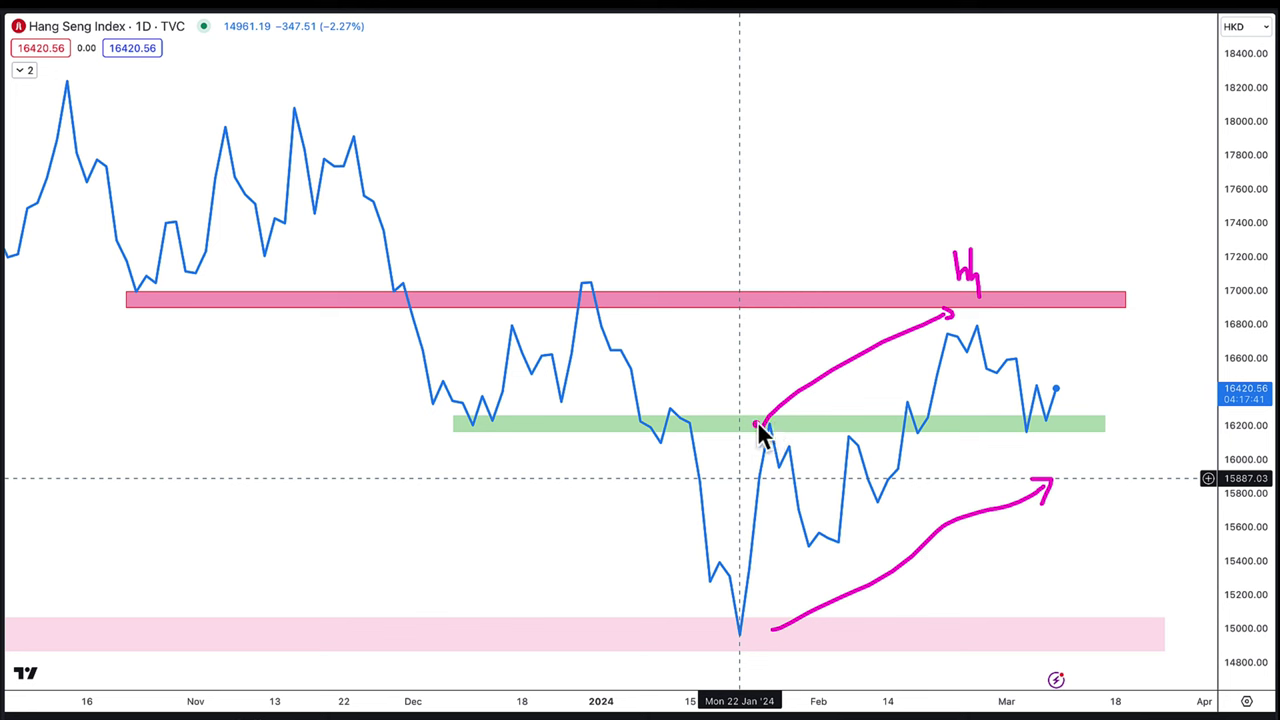
mouse_move(768, 427)
left_mouse_down()
mouse_move(766, 394)
mouse_move(763, 420)
mouse_move(773, 415)
left_mouse_up()
left_click_drag(969, 323, 962, 326)
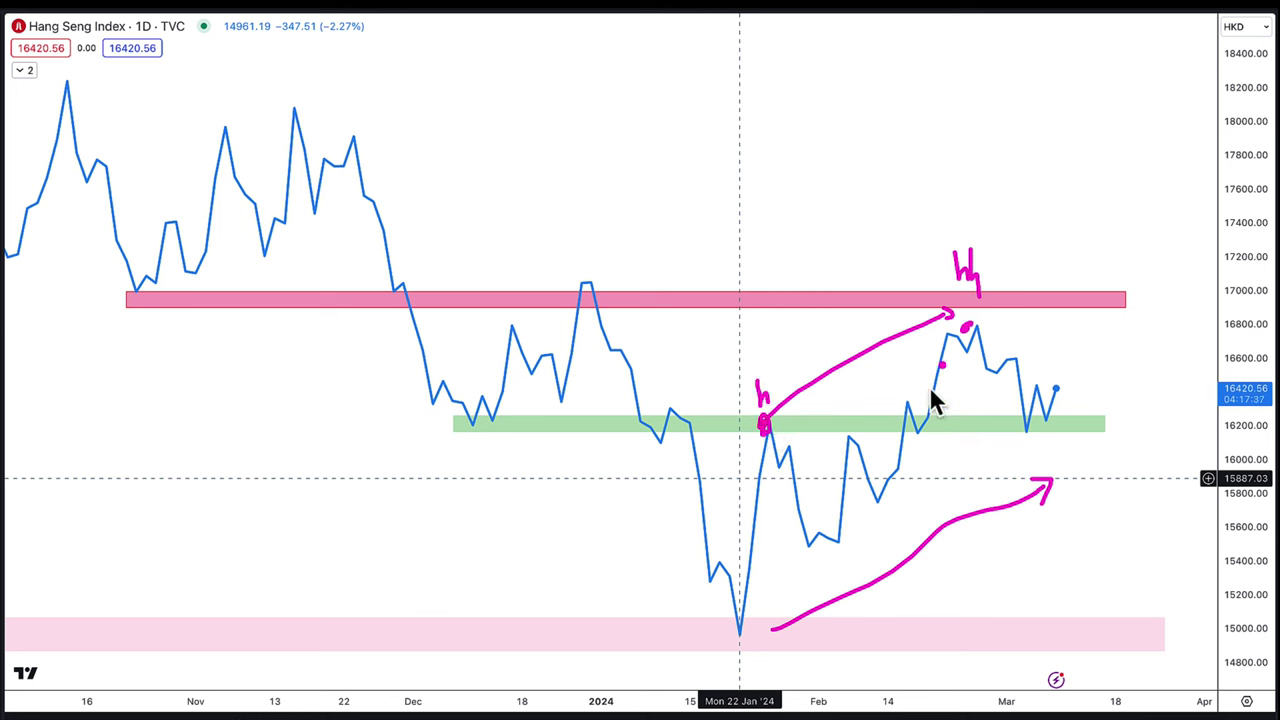
Step: Label the January 2024 low "L" and mark the successive higher lows up to March
mouse_move(739, 628)
left_mouse_down()
mouse_move(733, 668)
mouse_move(746, 668)
left_mouse_up()
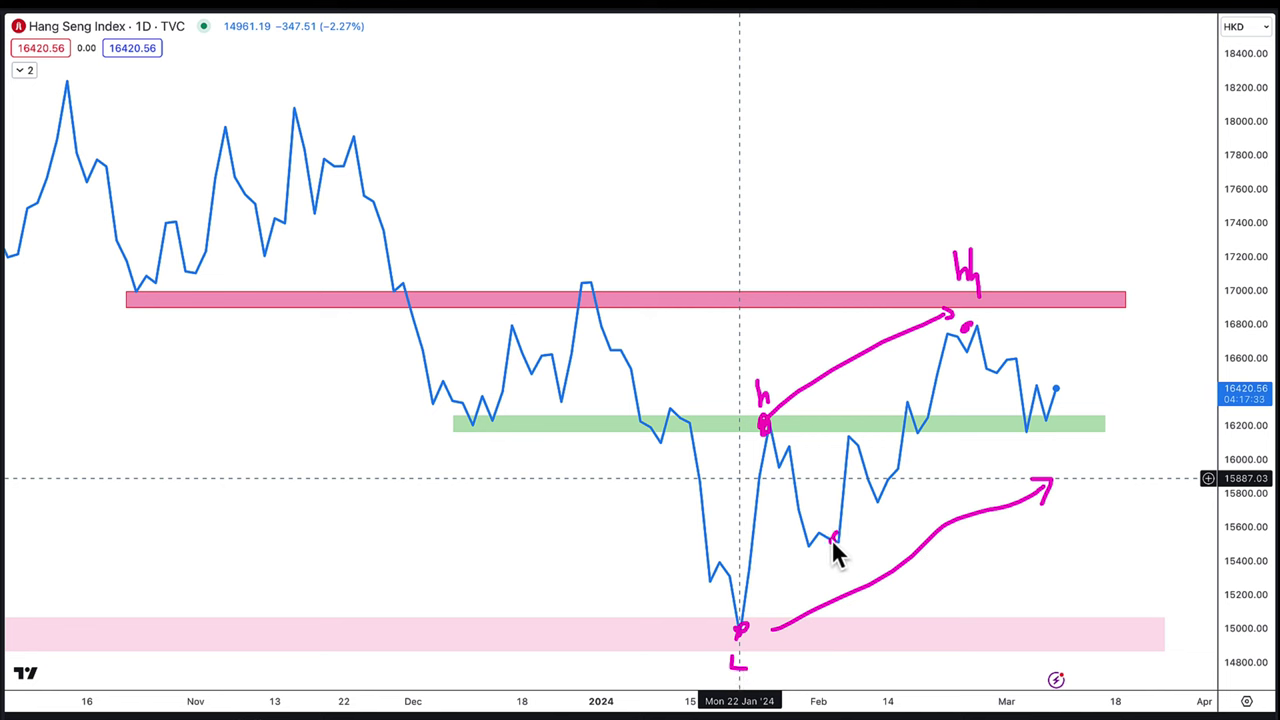
left_click_drag(877, 500, 874, 496)
left_click_drag(1022, 434, 1026, 436)
Step: Clear the pen annotations and switch the daily chart back to candlesticks
key("Escape")
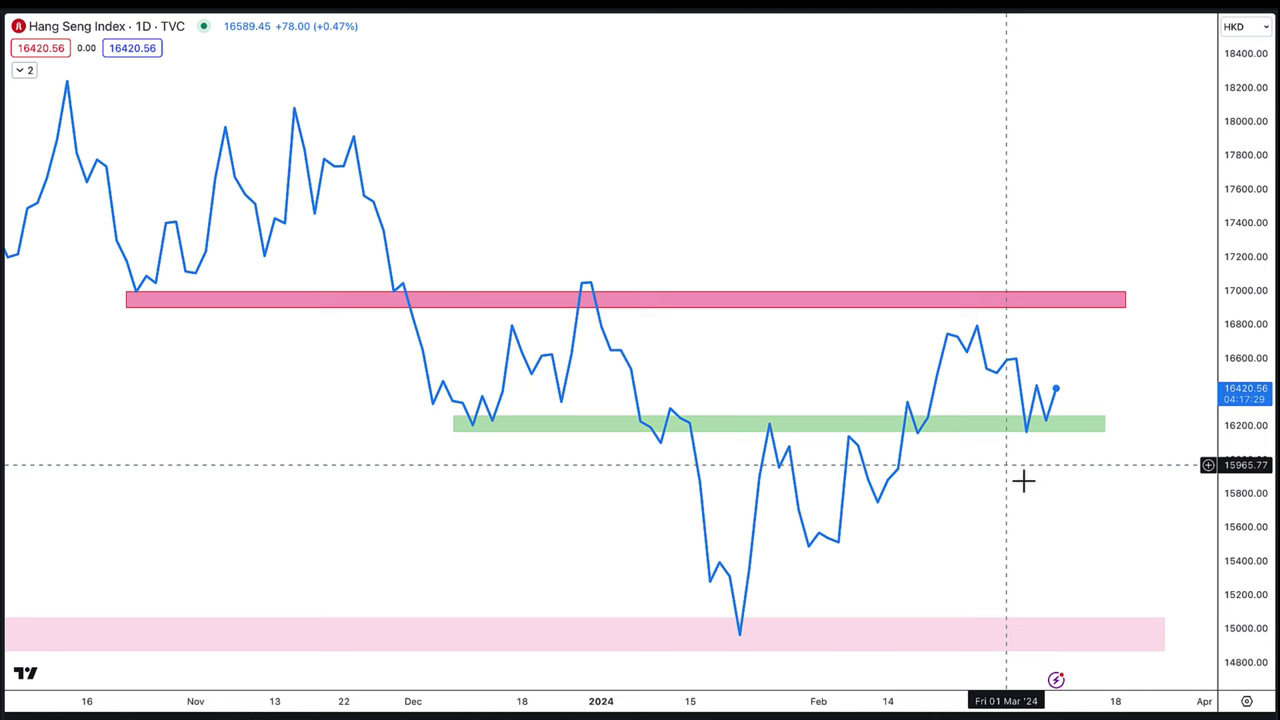
left_click(398, 10)
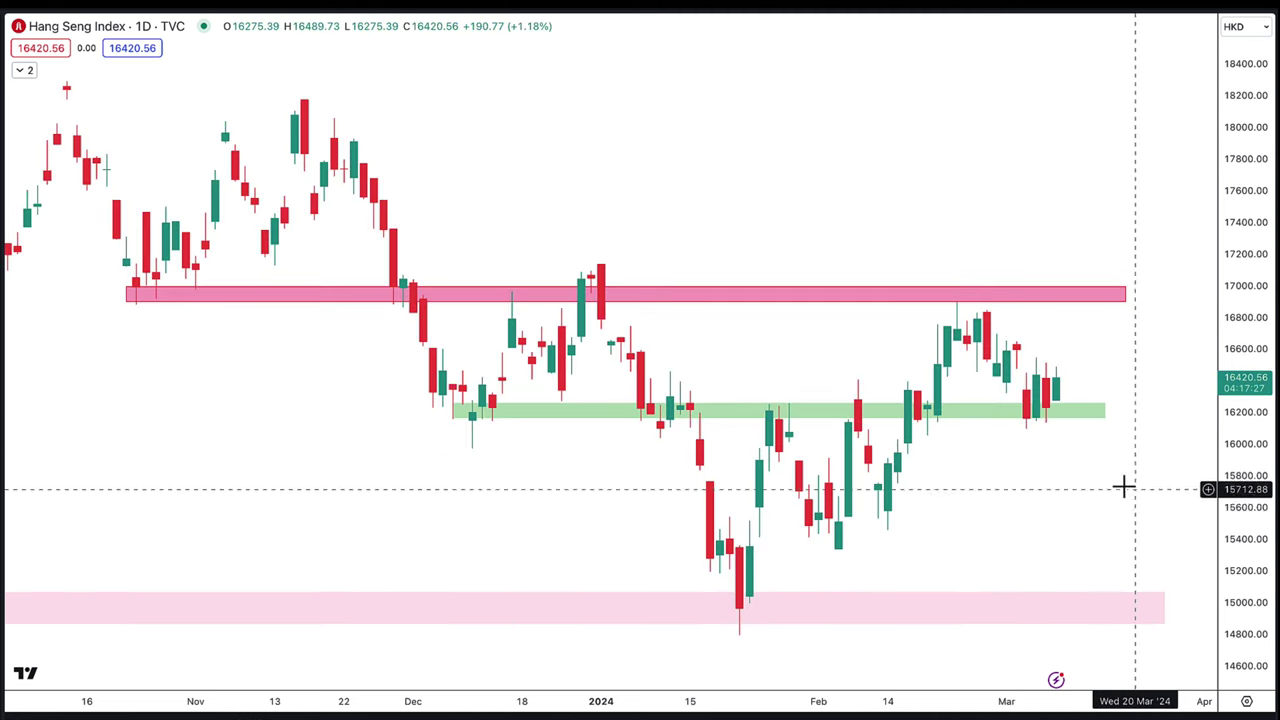
Step: Draw magenta curves where price reacts at the green zone and at the dark pink zone near 17,000
left_click(1098, 416)
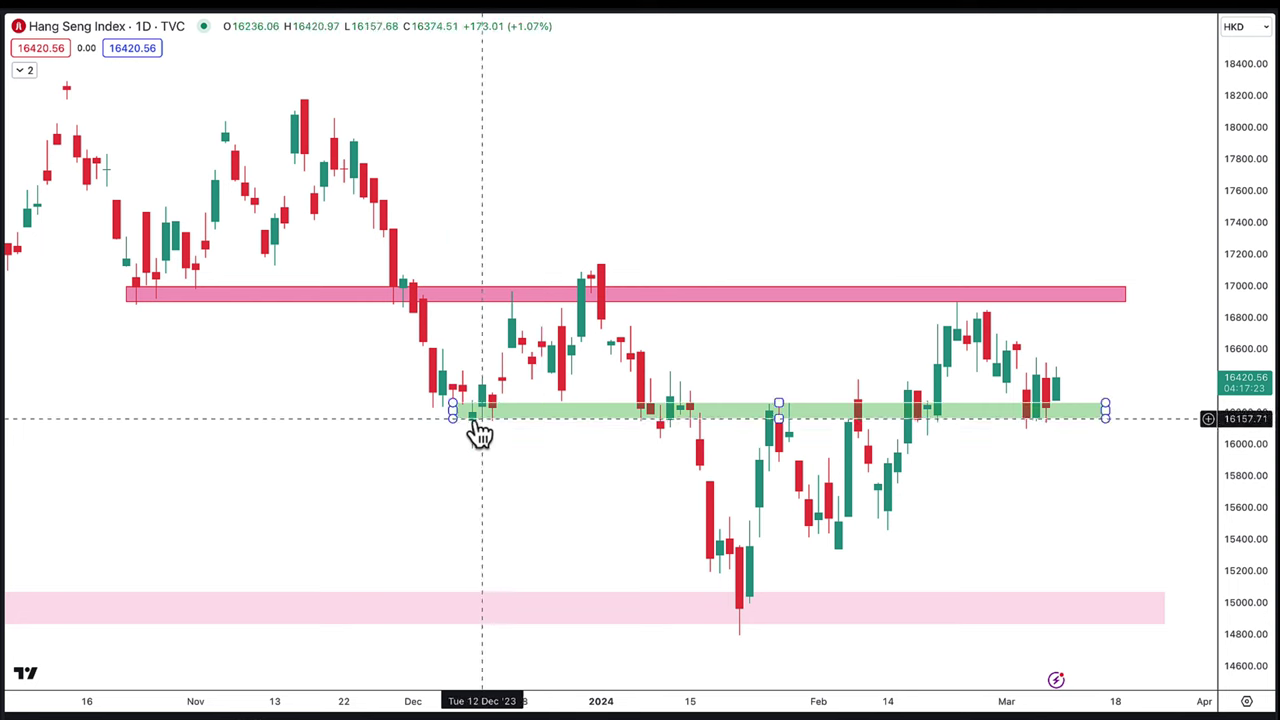
left_click(446, 386)
left_click_drag(447, 387, 518, 399)
mouse_move(754, 418)
left_mouse_down()
mouse_move(909, 409)
mouse_move(918, 420)
left_mouse_up()
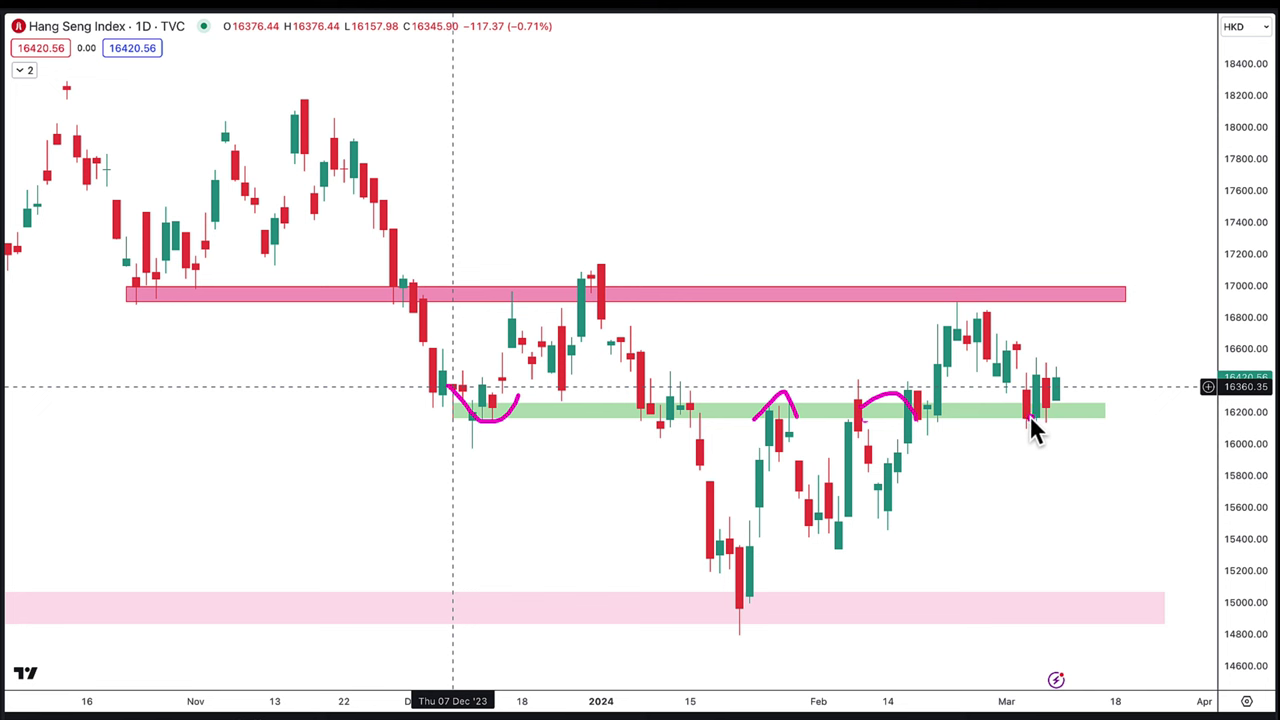
left_click_drag(1045, 439, 1041, 436)
left_click_drag(567, 302, 610, 301)
mouse_move(943, 318)
left_mouse_down()
mouse_move(957, 300)
mouse_move(990, 312)
left_mouse_up()
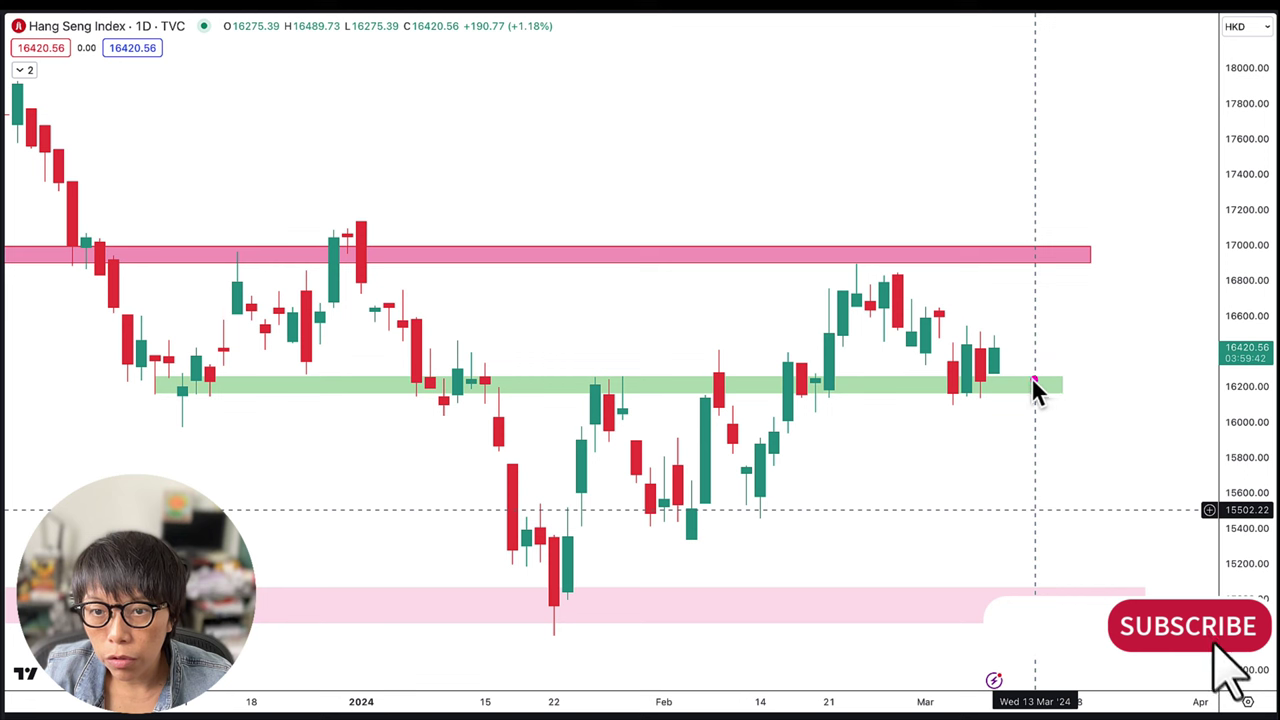
Step: Draw pen marks beside the latest candles at the green zone and the dark pink zone
left_click_drag(1043, 400, 1064, 408)
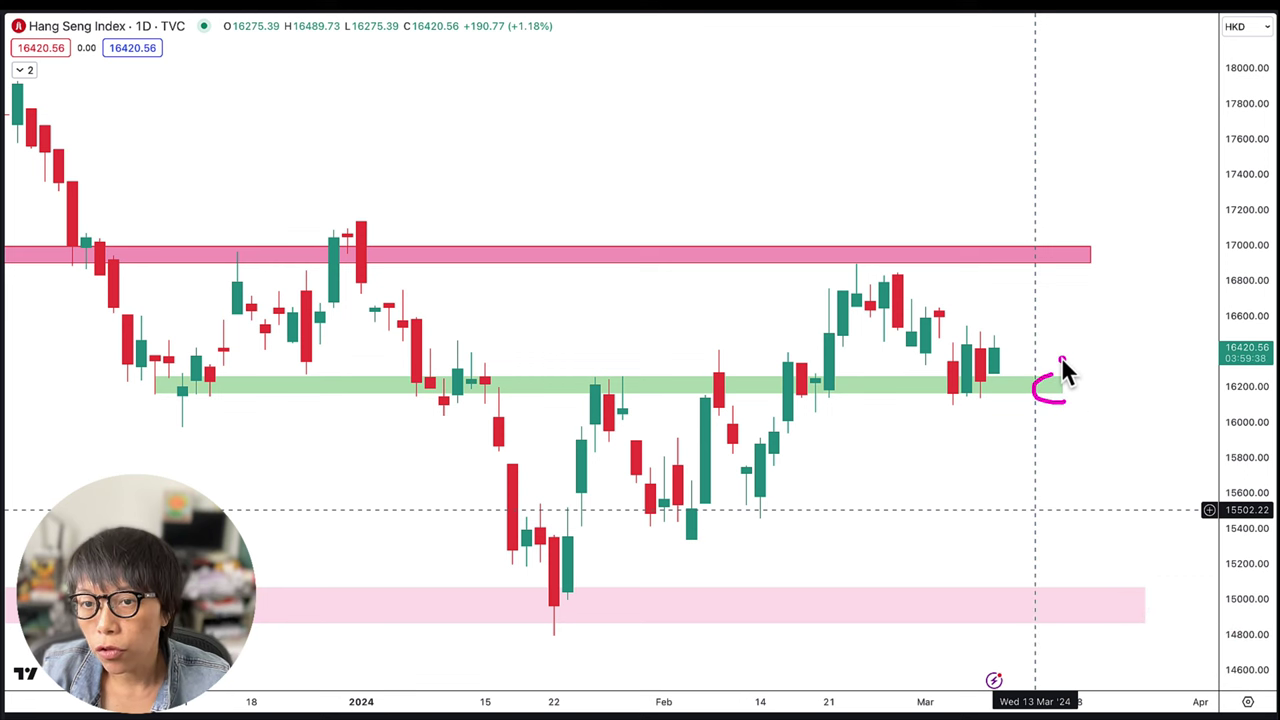
mouse_move(1043, 237)
left_mouse_down()
mouse_move(1043, 266)
mouse_move(1056, 240)
mouse_move(1037, 252)
left_mouse_up()
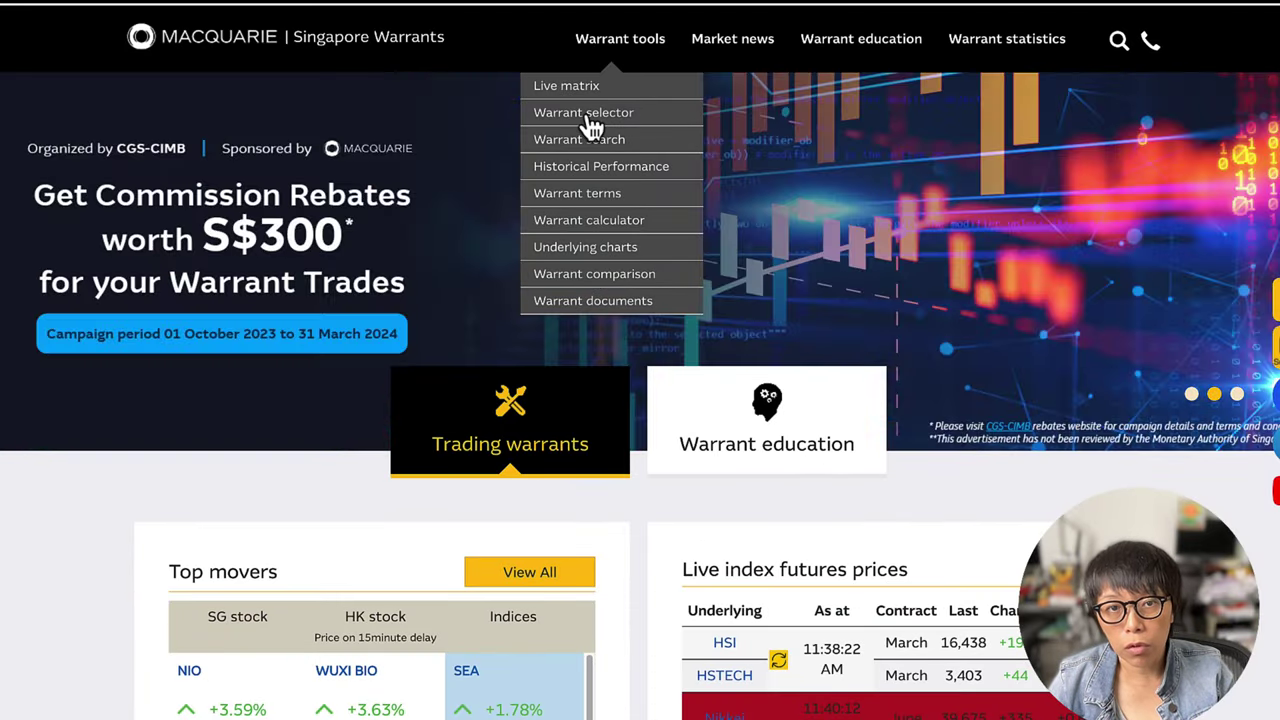
Step: Open the Warrant selector on the Macquarie Singapore Warrants site and choose HSI as the underlying
left_click(588, 125)
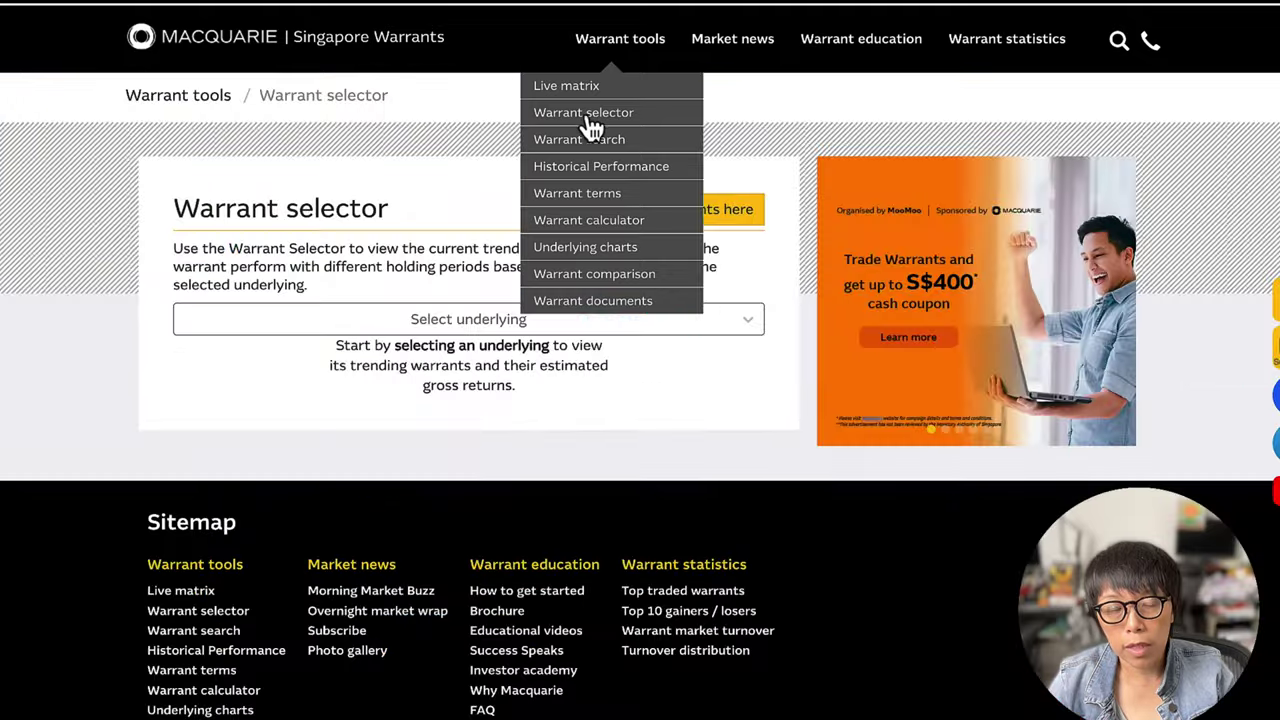
left_click(483, 319)
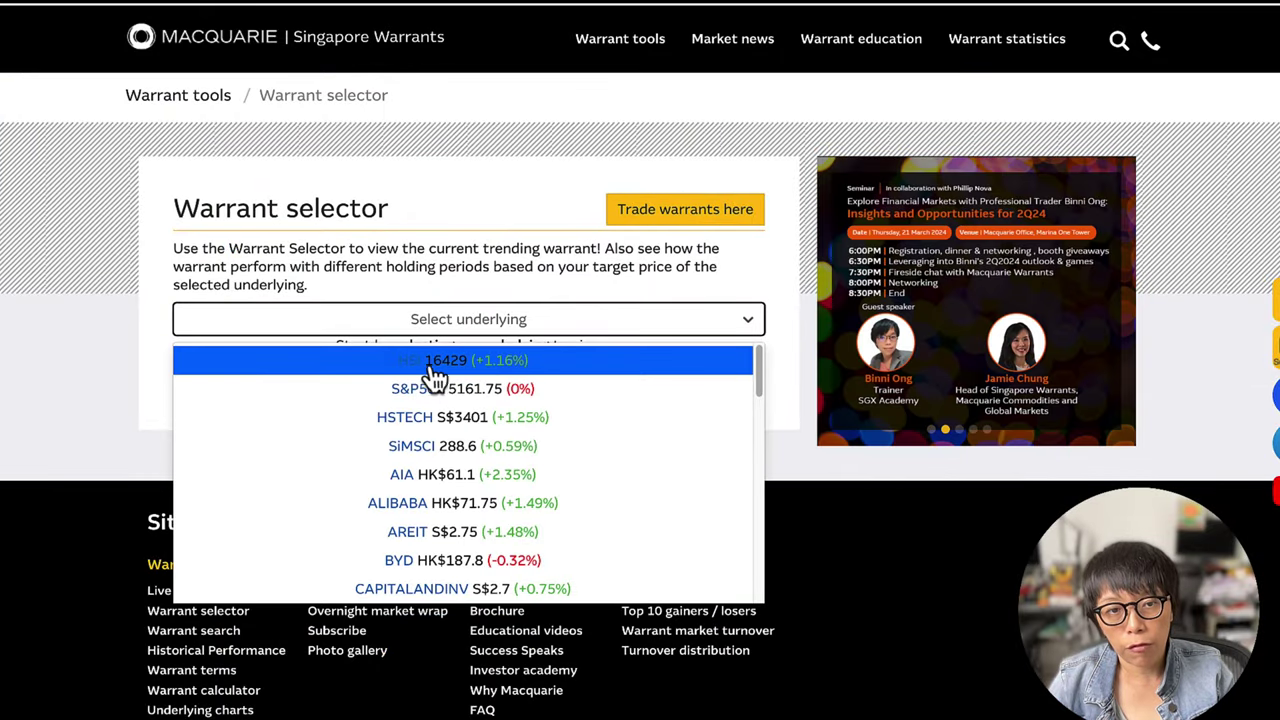
left_click(423, 364)
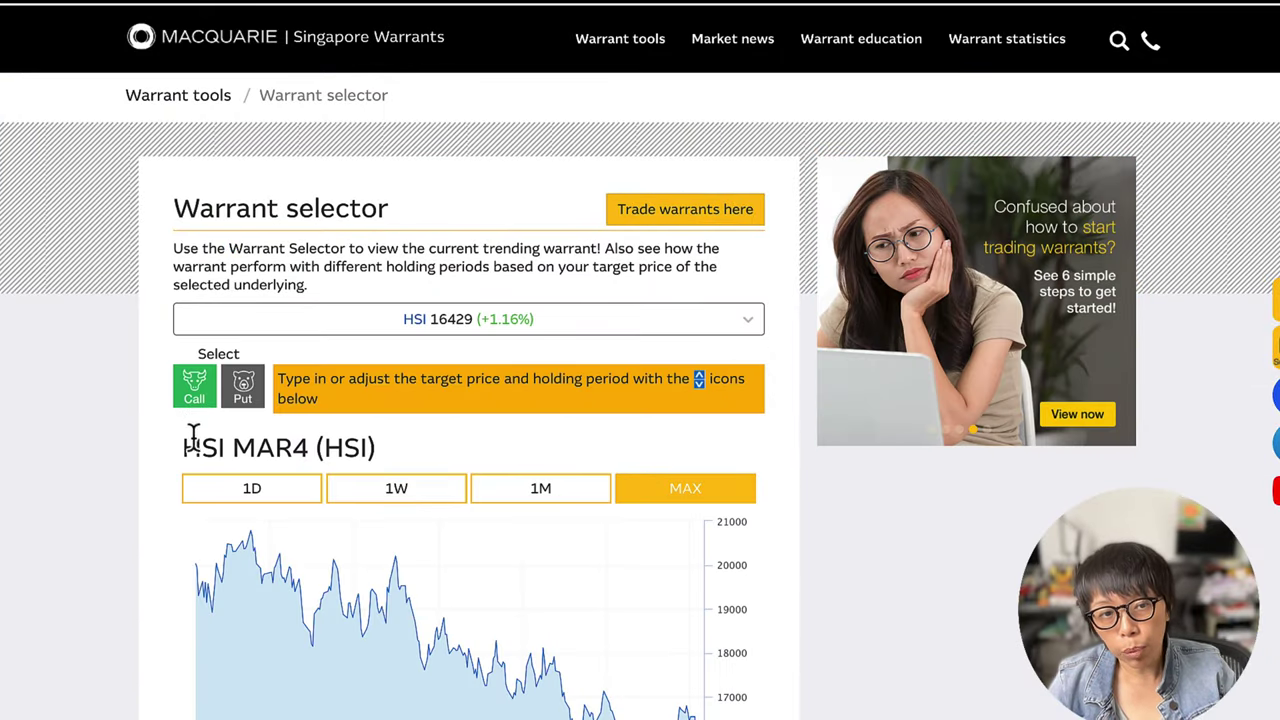
Step: Review the trending HSI call and put warrants with their expiries and current prices
scroll(316, 522, "down", 8)
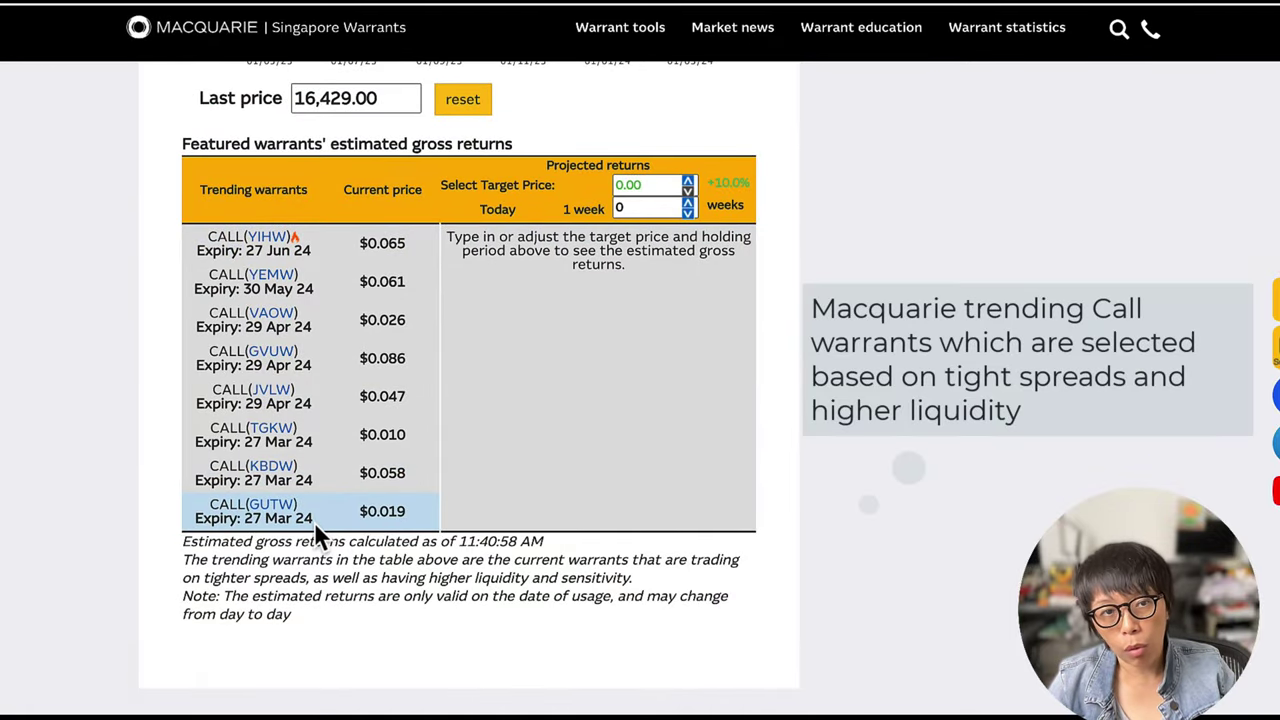
scroll(314, 521, "up", 10)
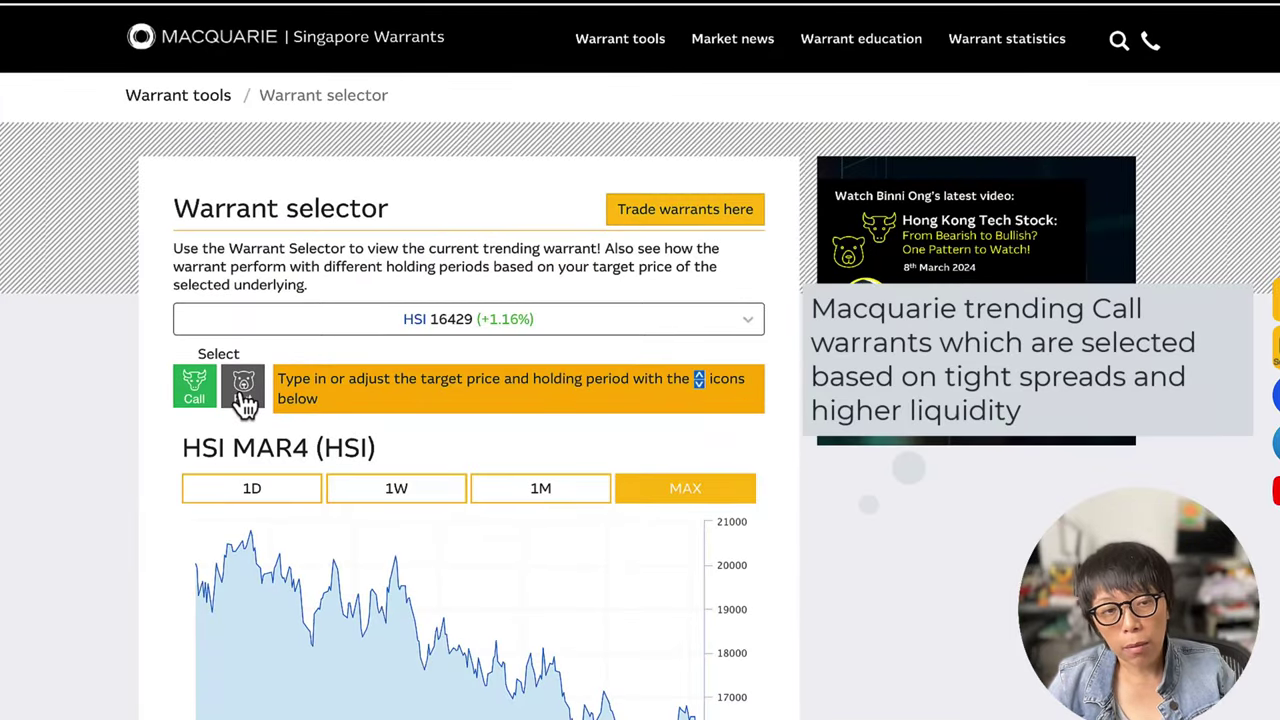
left_click(244, 392)
scroll(244, 390, "down", 5)
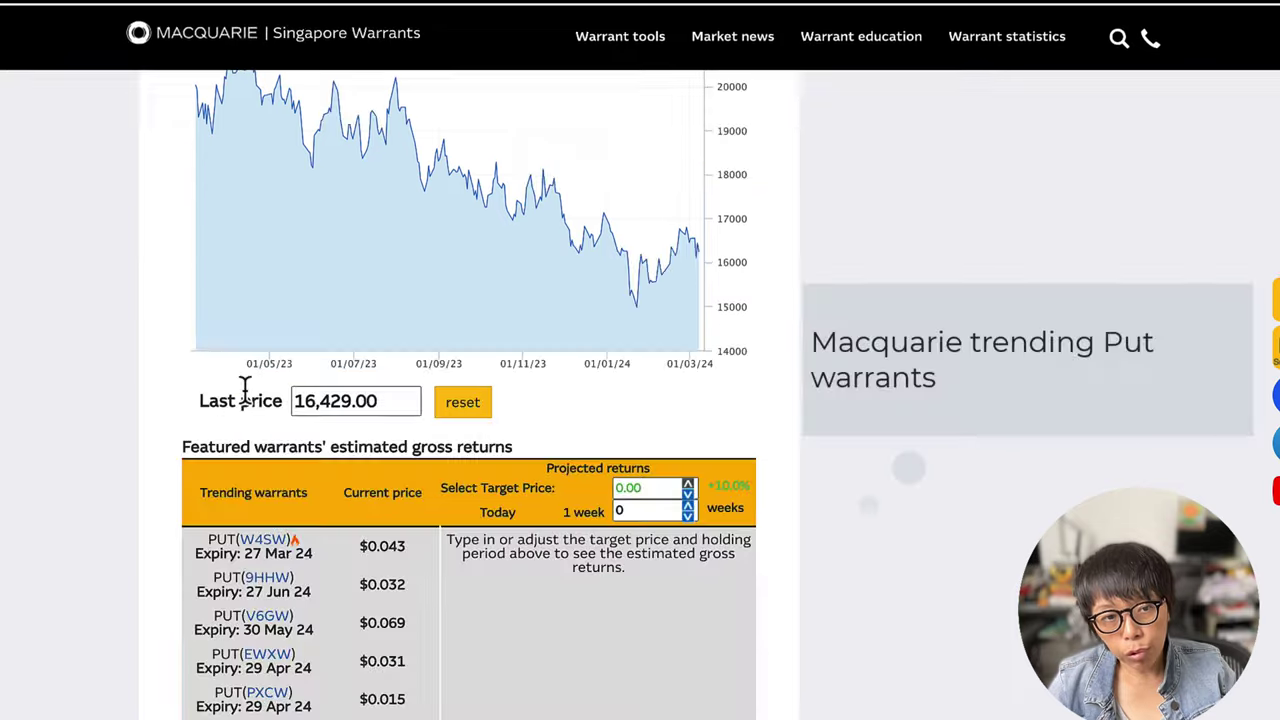
scroll(391, 531, "down", 3)
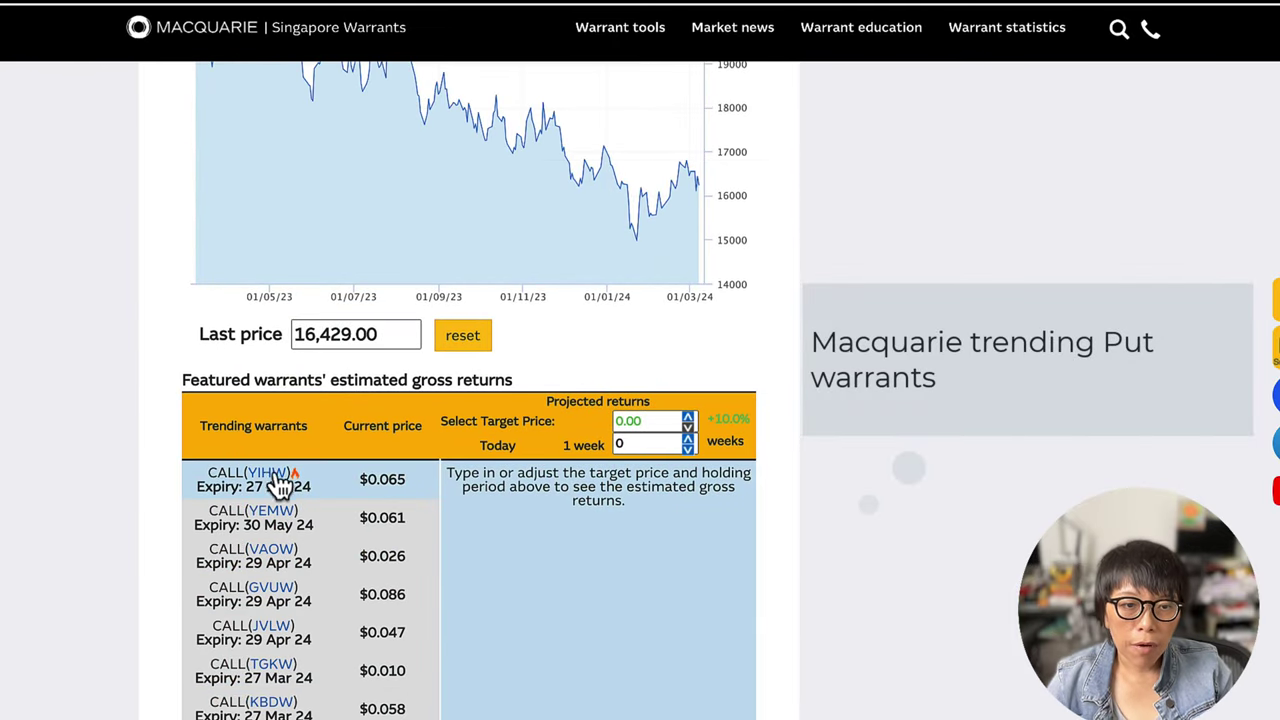
Step: Open call warrant YIHW and review its live matrix and historical performance
left_click(272, 476)
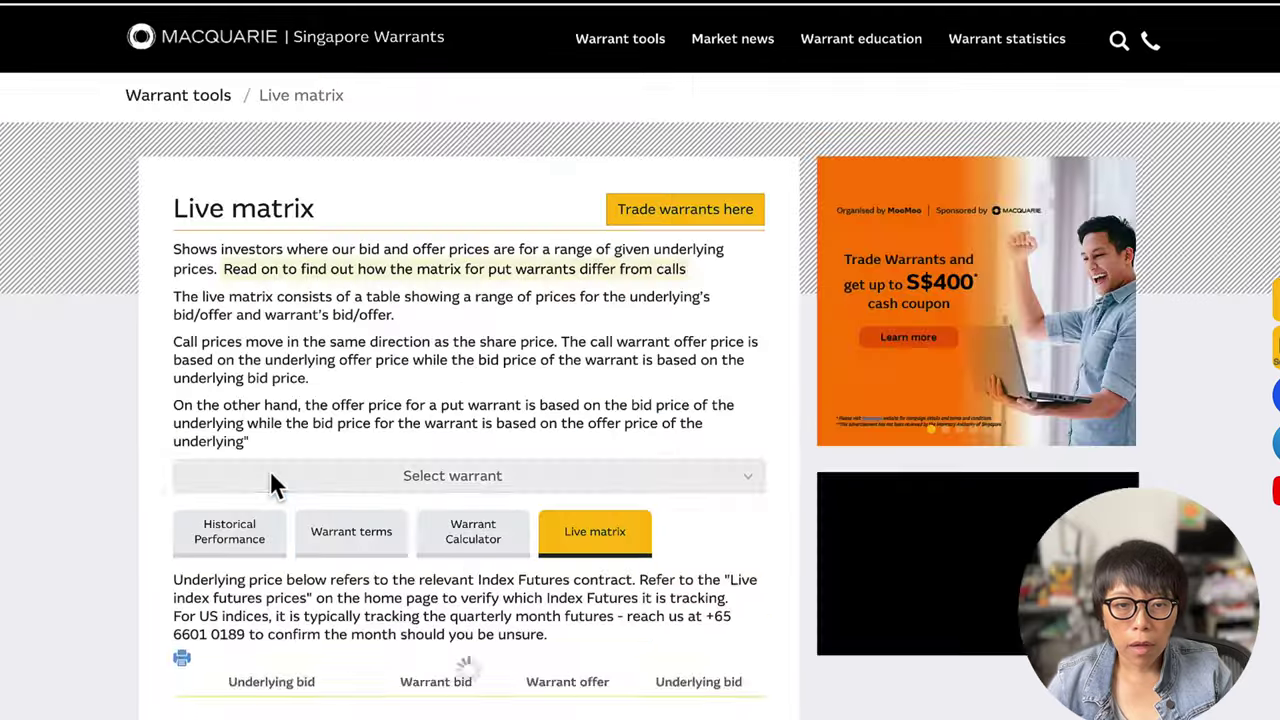
scroll(491, 520, "down", 1)
scroll(495, 528, "down", 1)
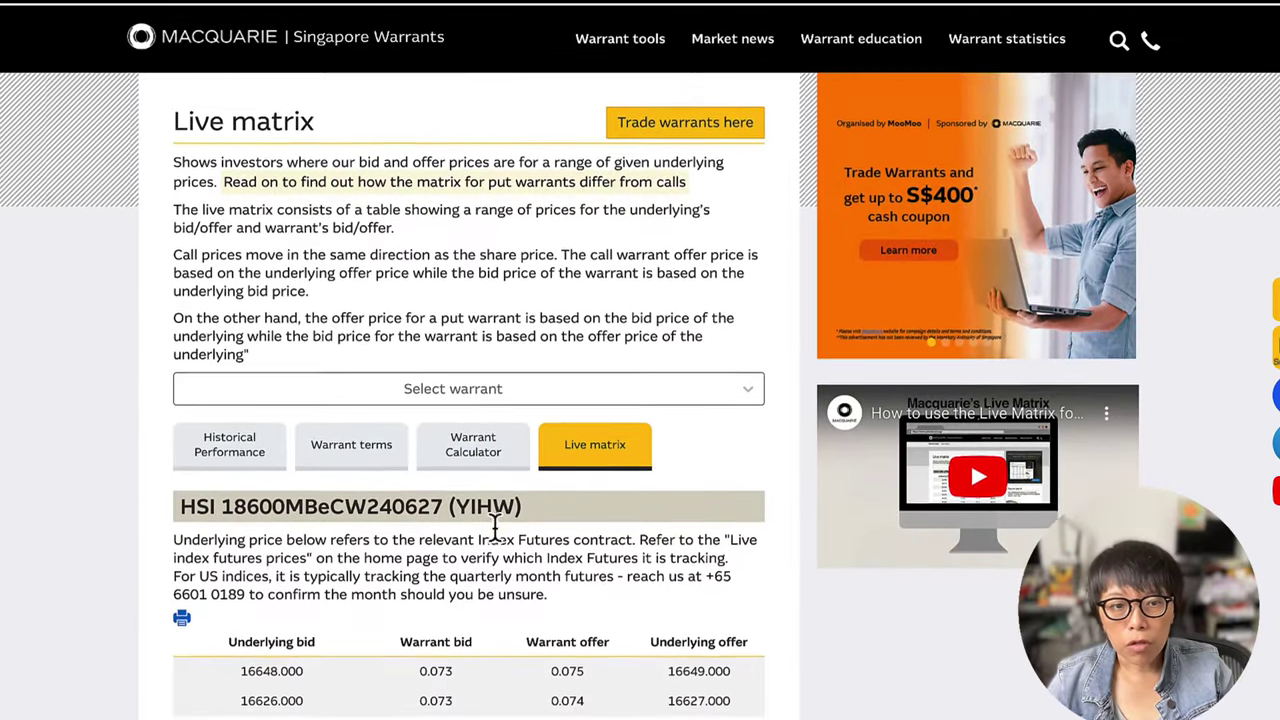
scroll(493, 525, "down", 1)
scroll(322, 390, "up", 2)
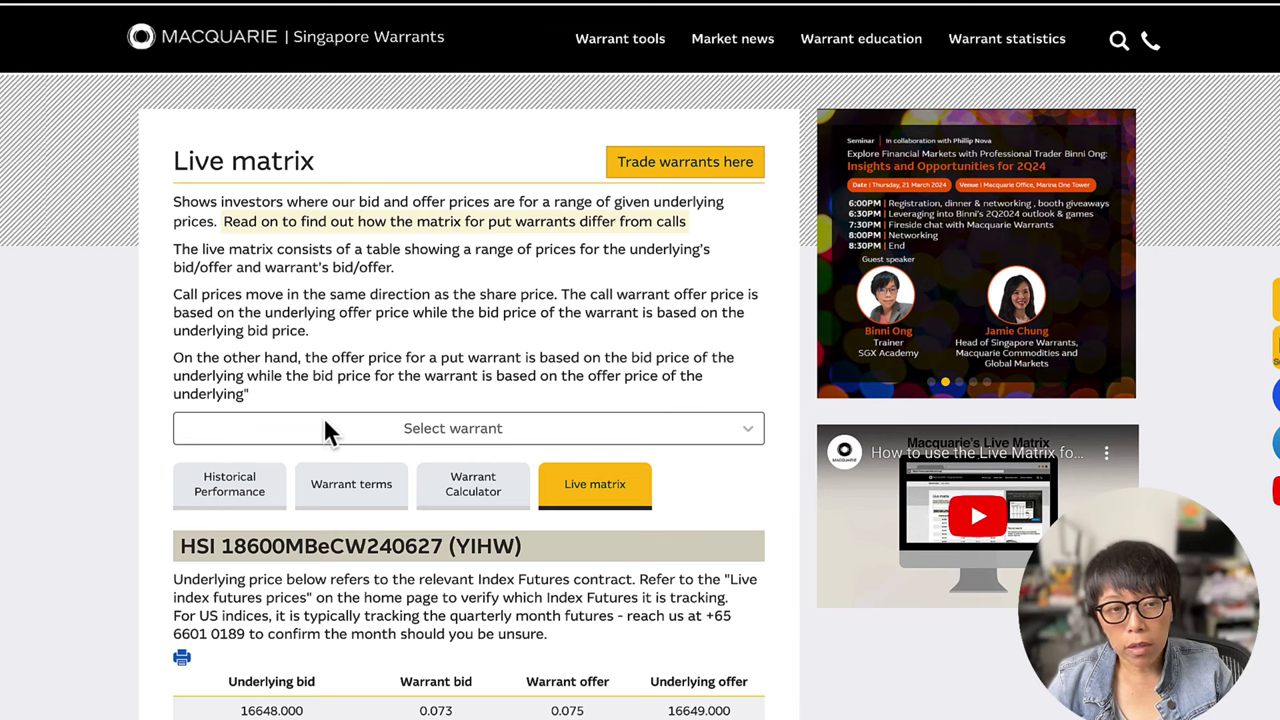
left_click(250, 505)
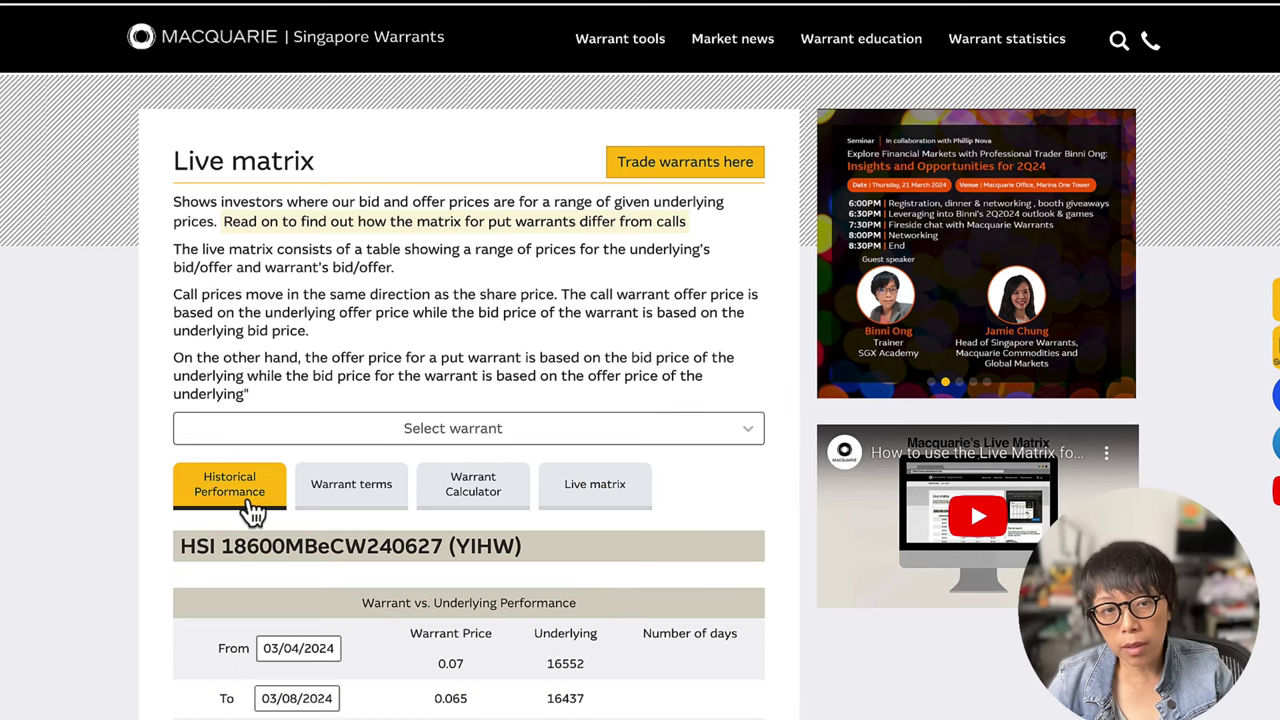
Step: Open the Warrant Calculator for YIHW and set the target exit underlying price to 16,897.00
left_click(495, 507)
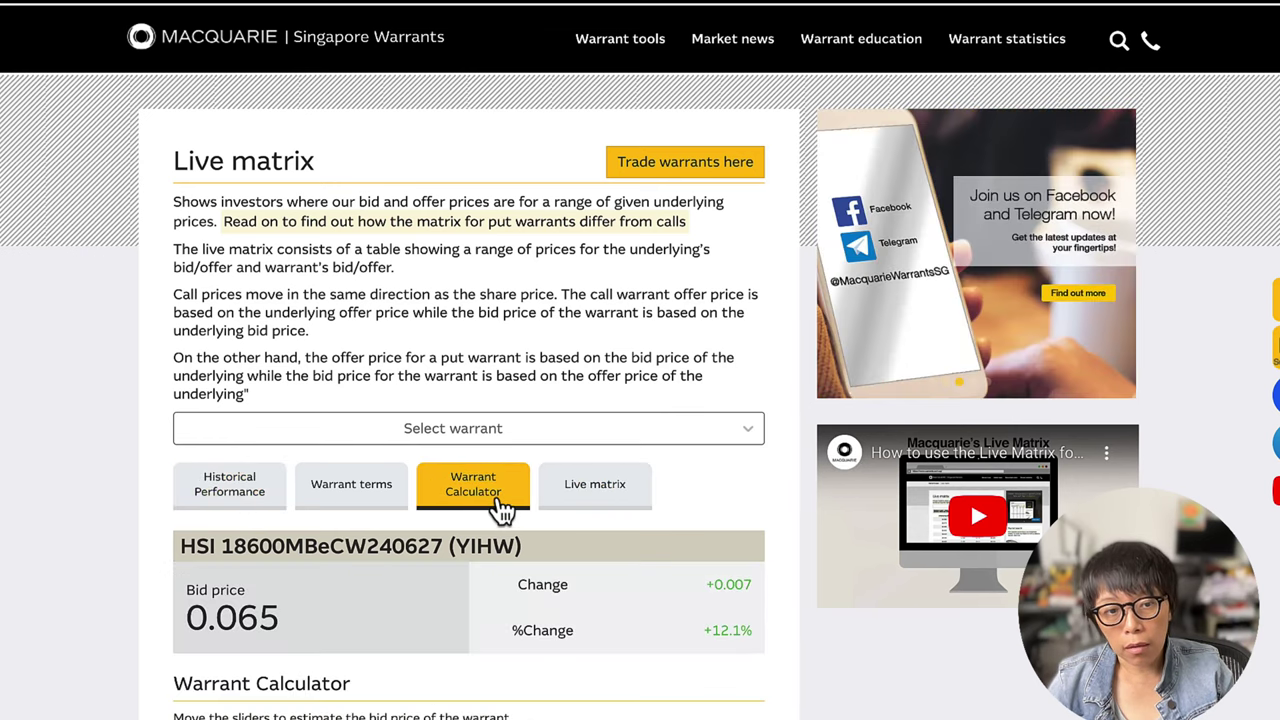
scroll(500, 510, "down", 5)
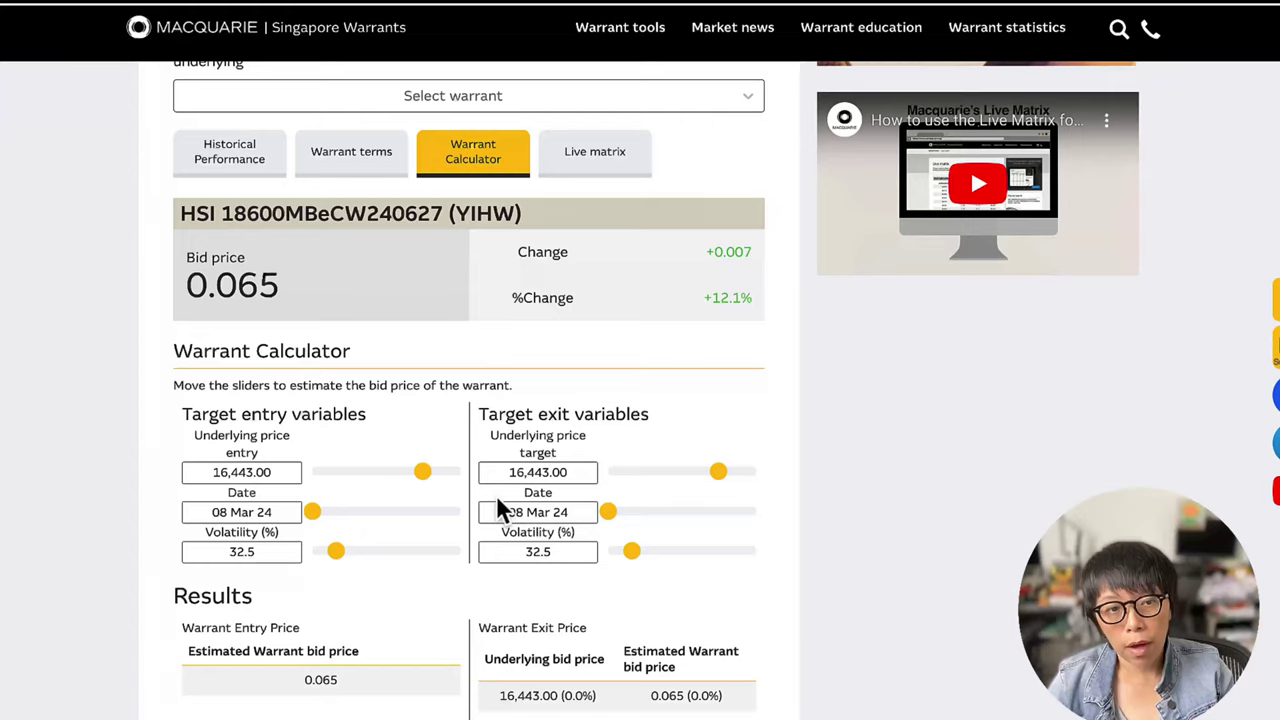
scroll(497, 505, "down", 1)
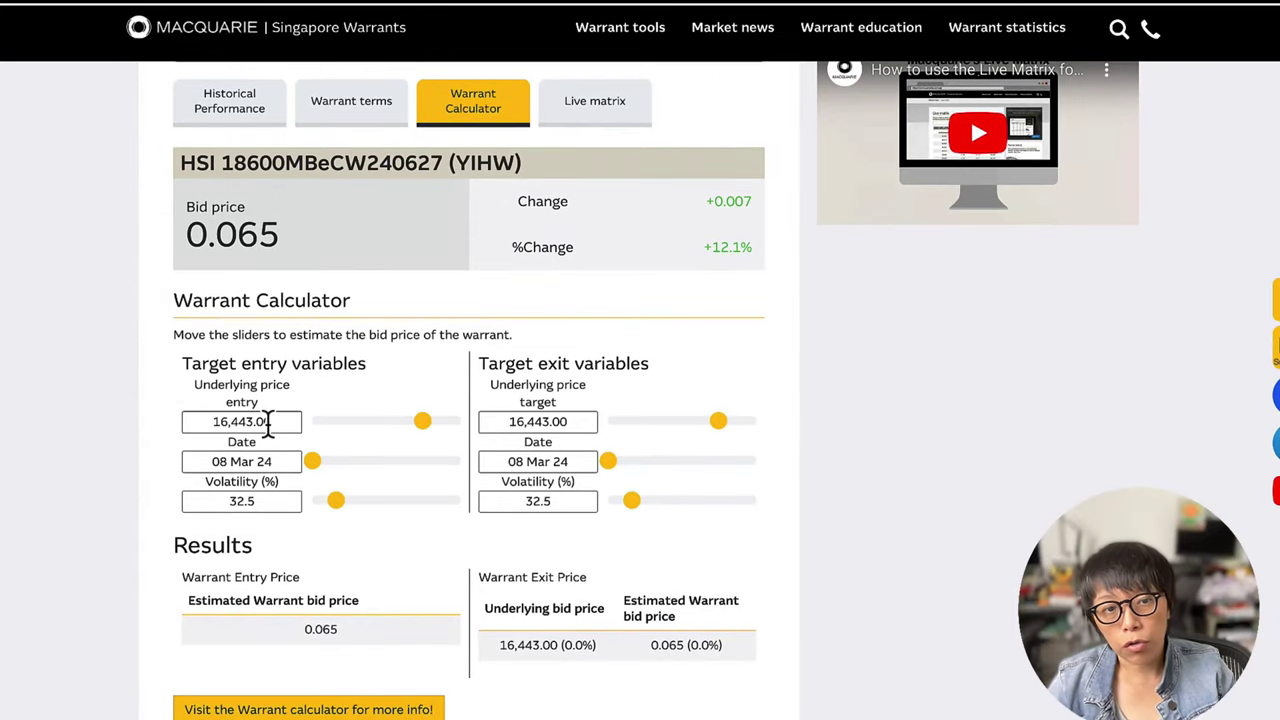
scroll(222, 425, "down", 1)
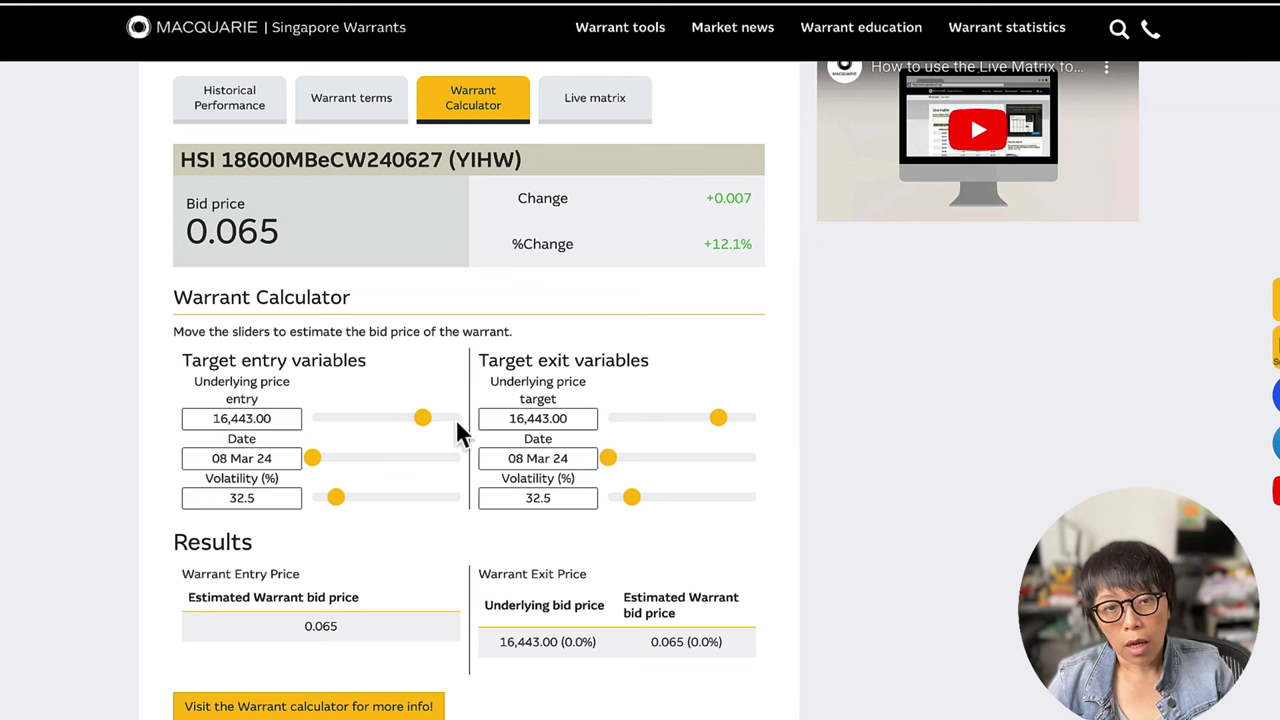
left_click_drag(720, 418, 721, 419)
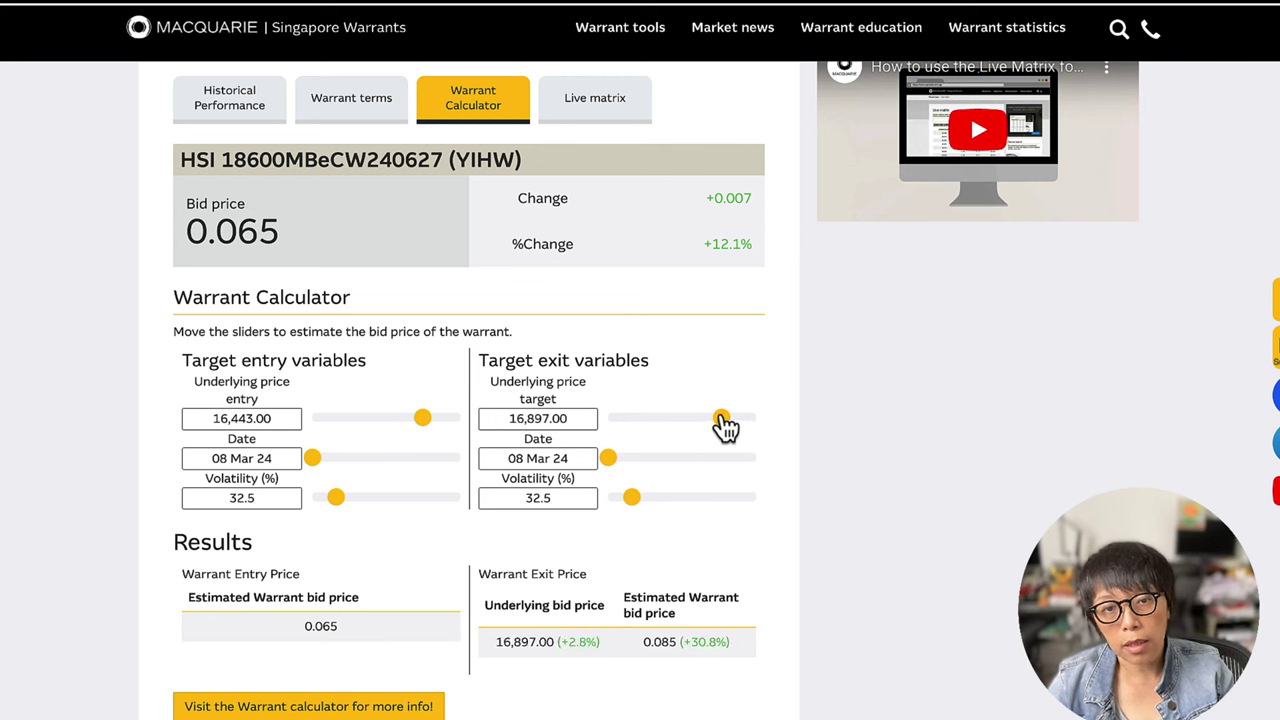